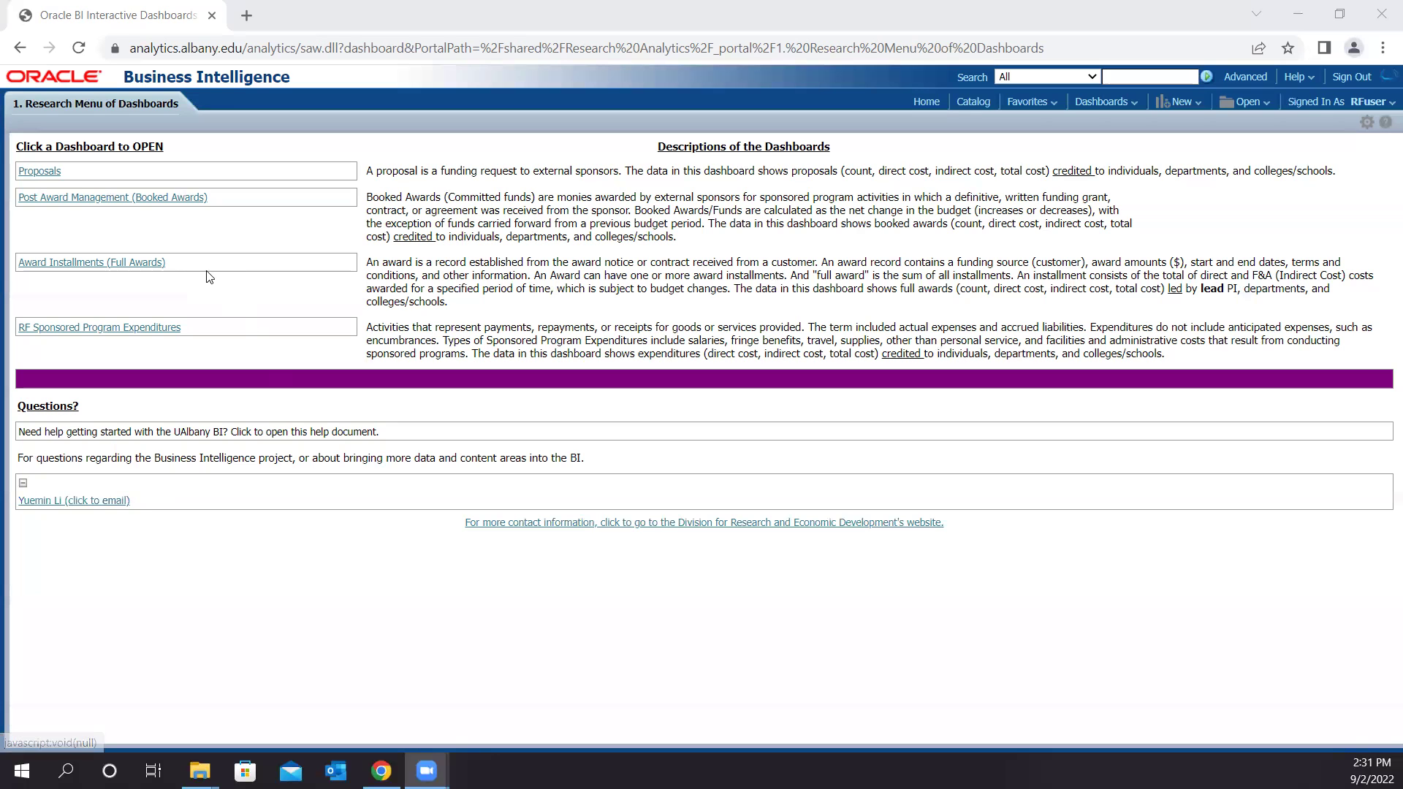
Step: Open the Award Installments (Full Awards) dashboard and view its Award Installments Details page before returning to Award Installment Summary FYTD
click(149, 269)
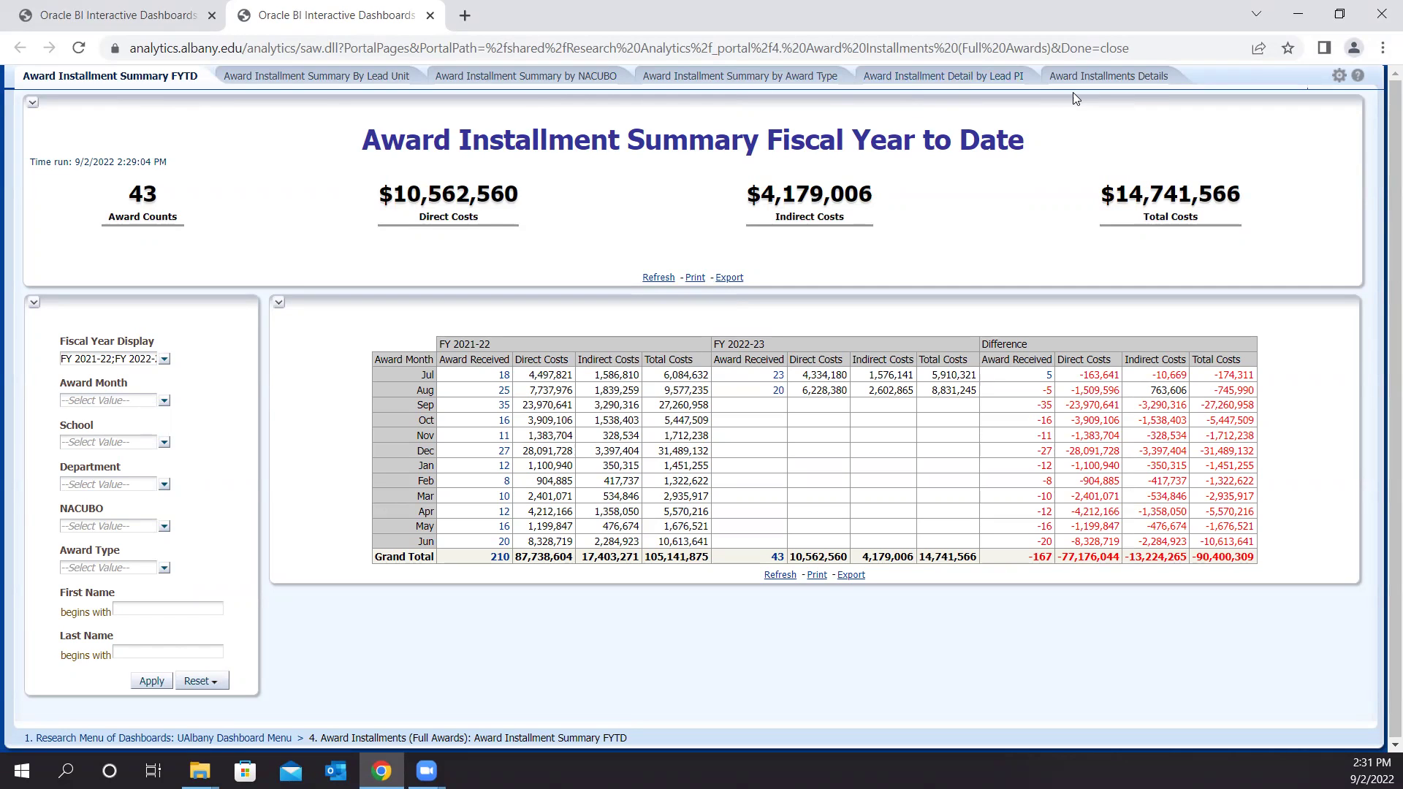
click(1098, 80)
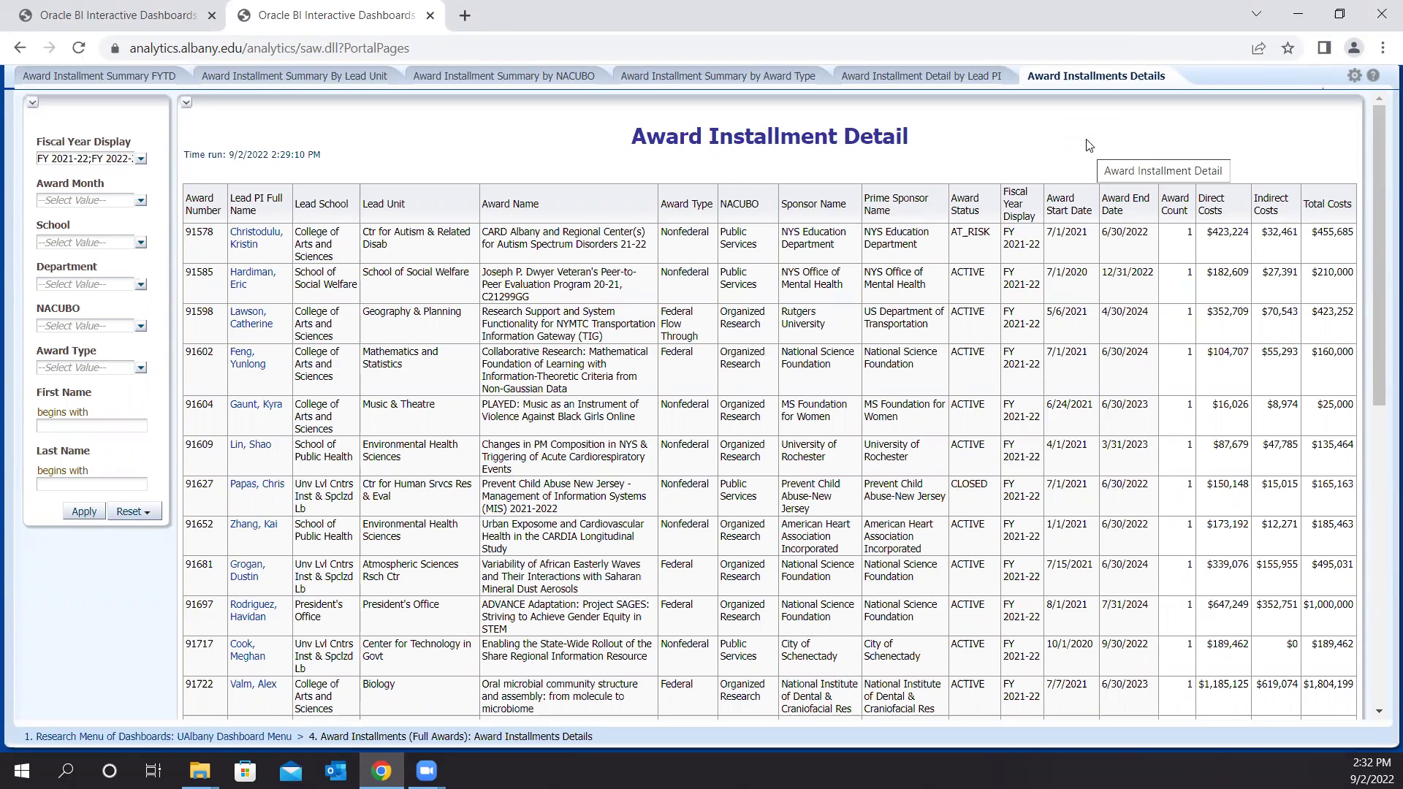
click(99, 77)
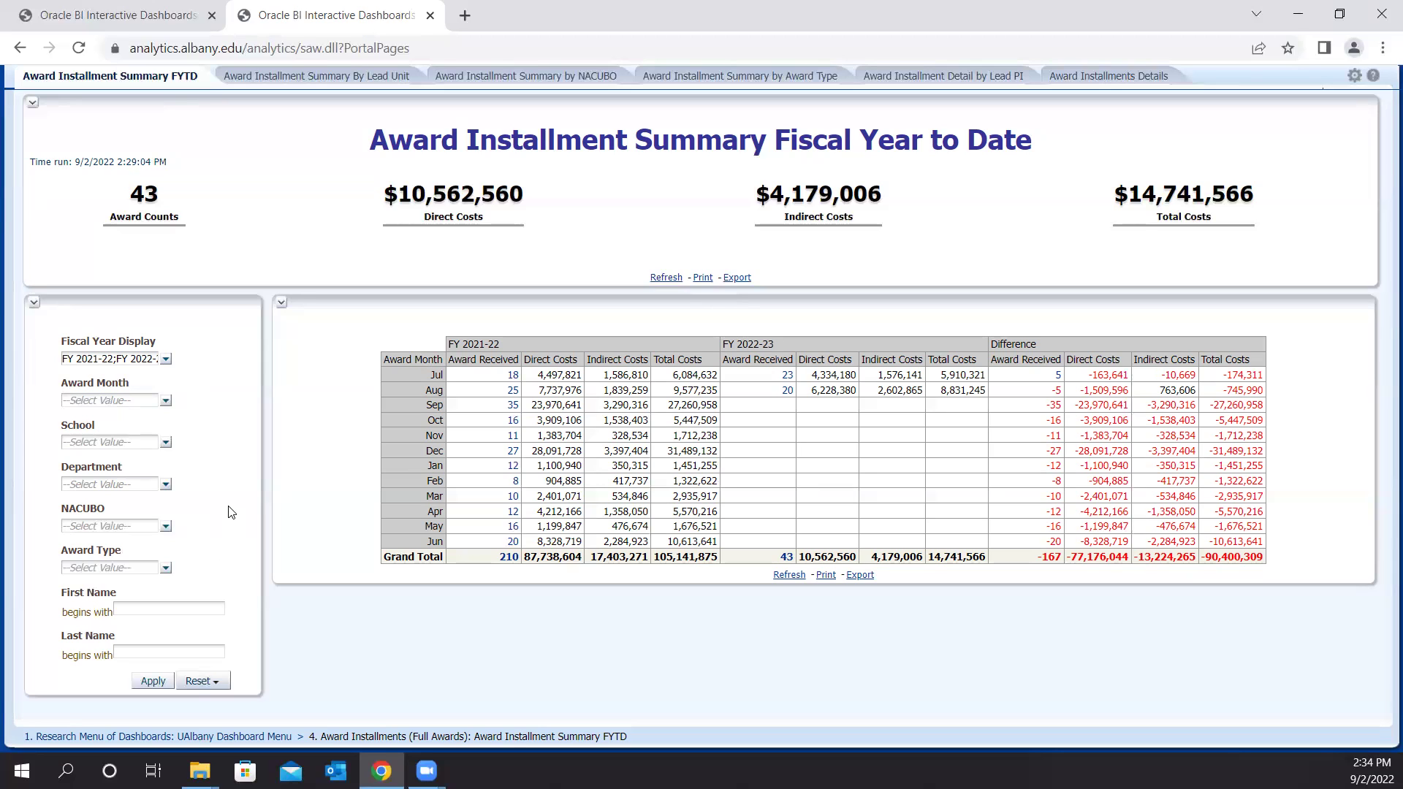
Step: Filter the fiscal-year-to-date award summary to the award month Jul
click(167, 401)
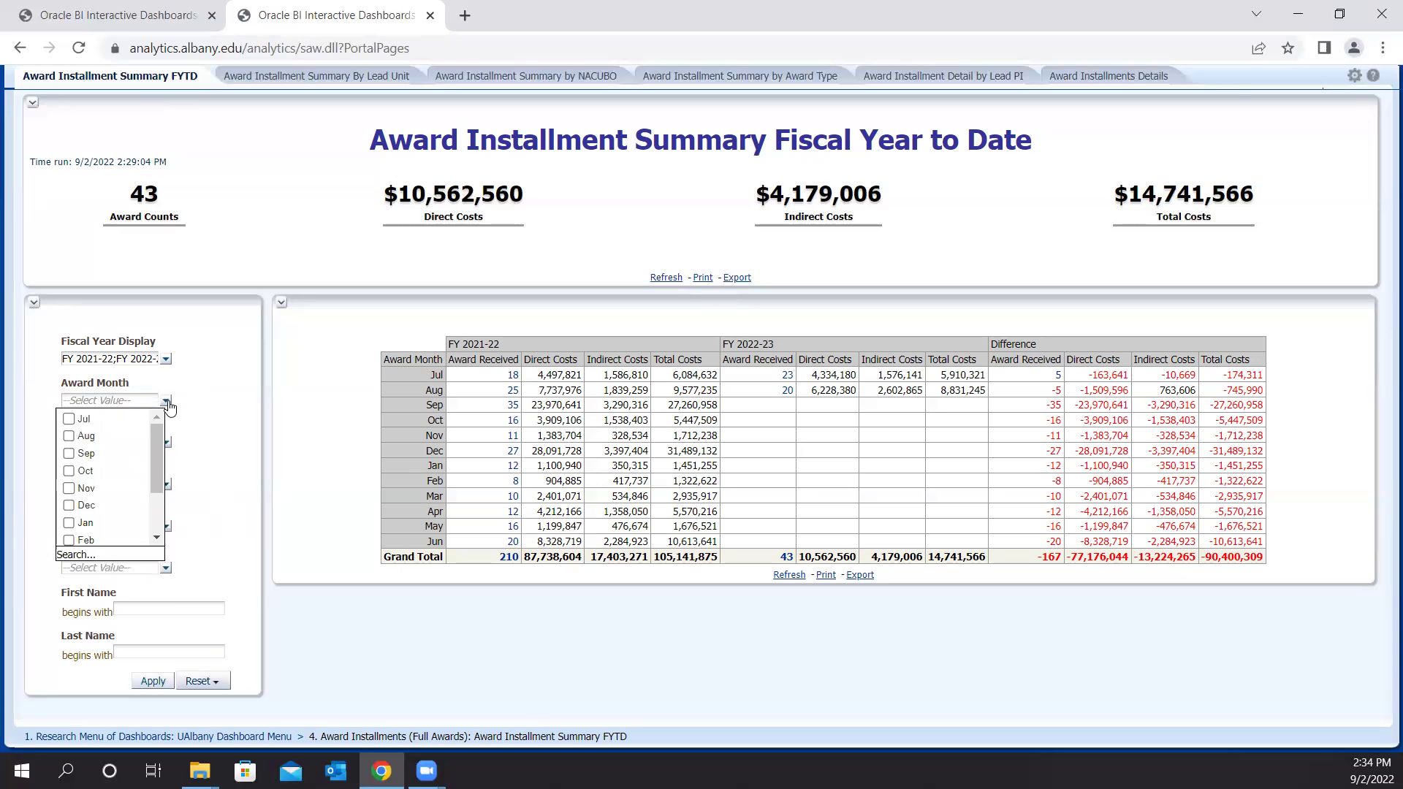
click(69, 419)
click(149, 683)
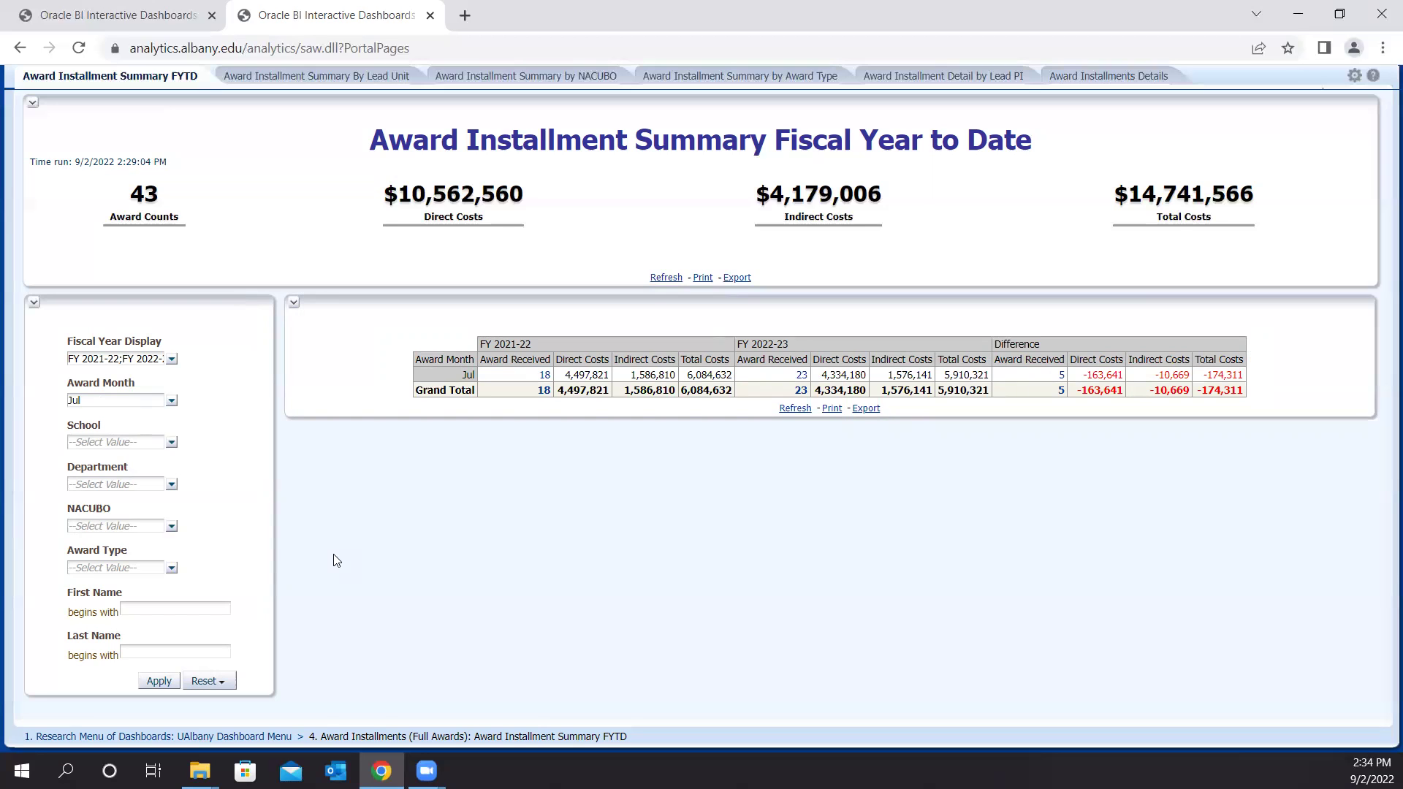
Step: Reset the summary filters to their default values and apply them
click(222, 682)
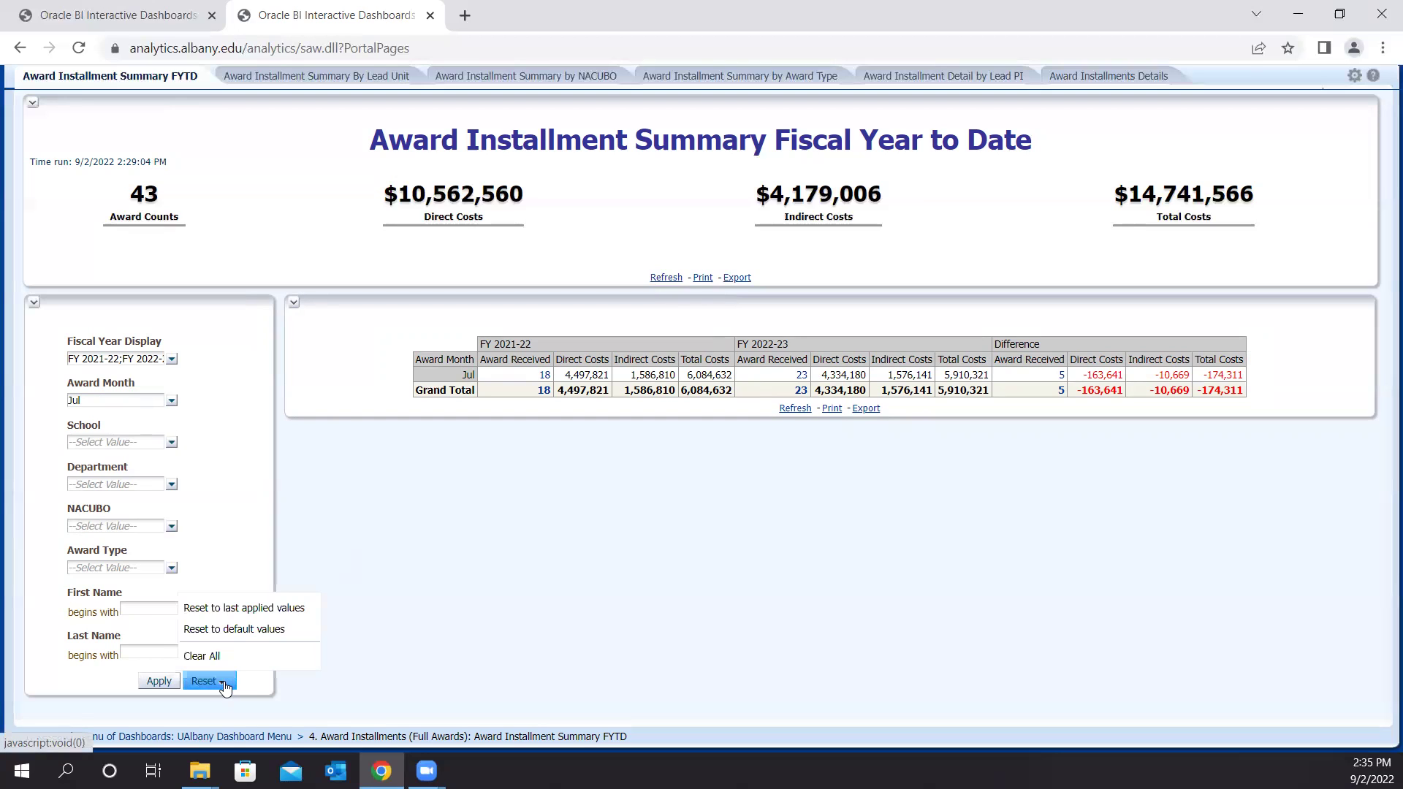
click(250, 630)
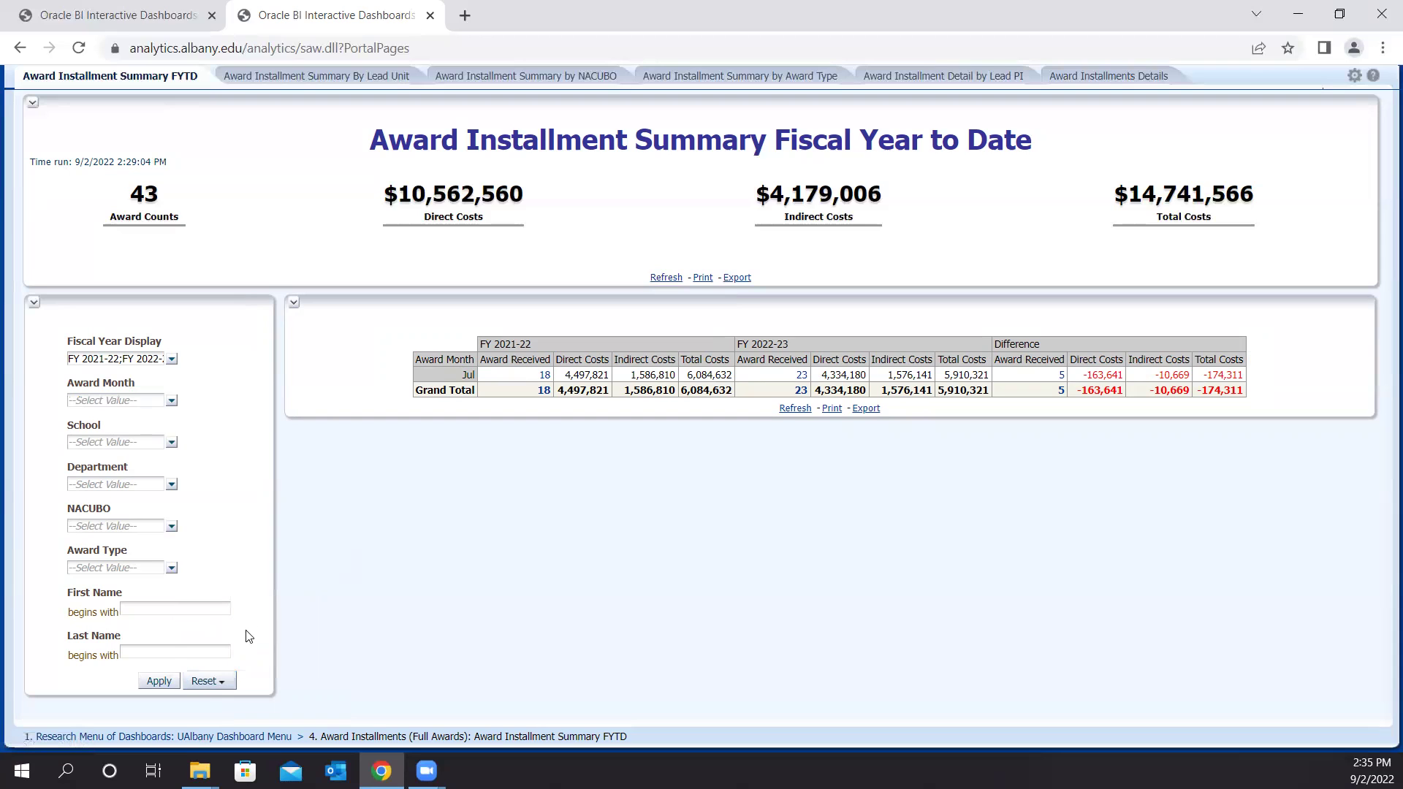
click(161, 681)
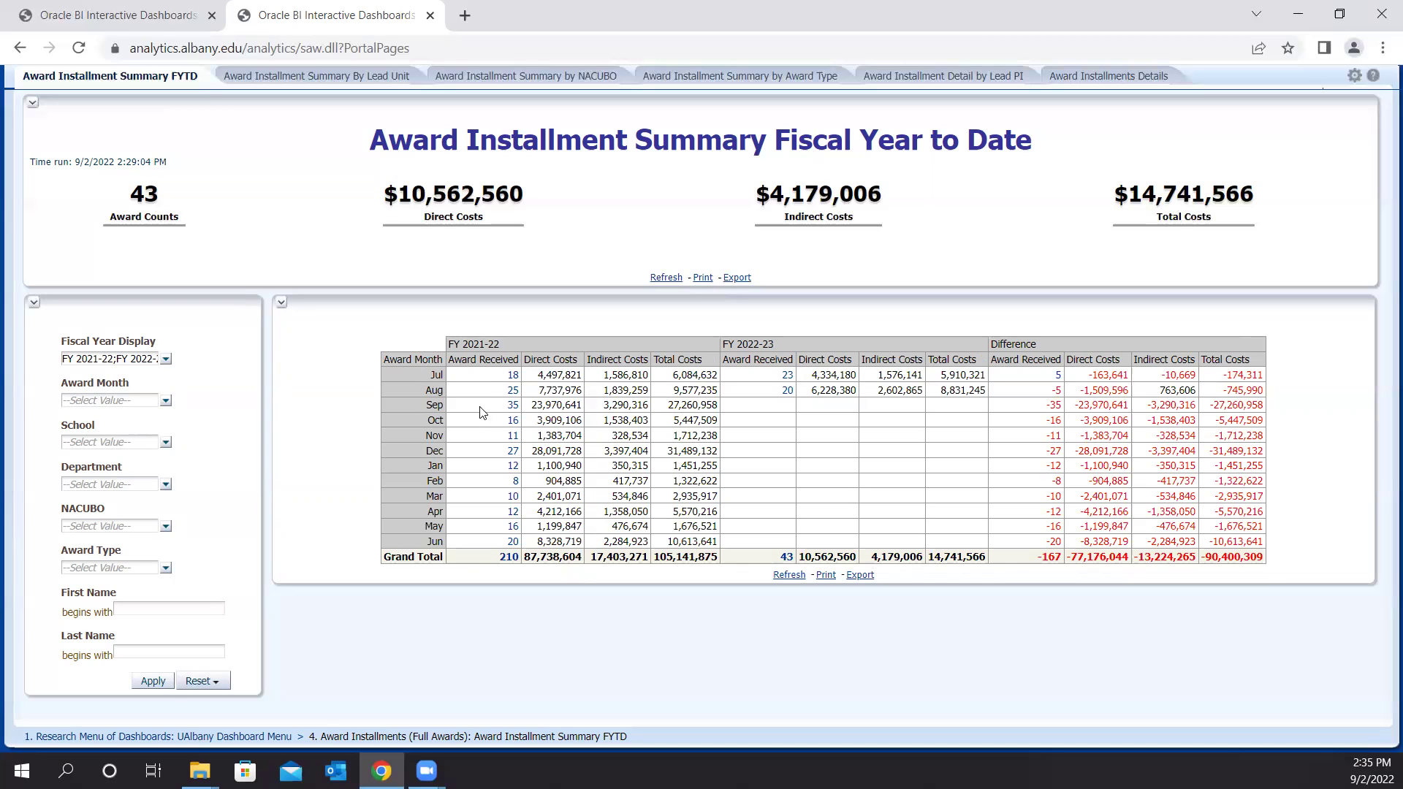
Step: Drill into the July awards received for FY 2021-22 and sort the detail report by Award Number in descending order
click(513, 375)
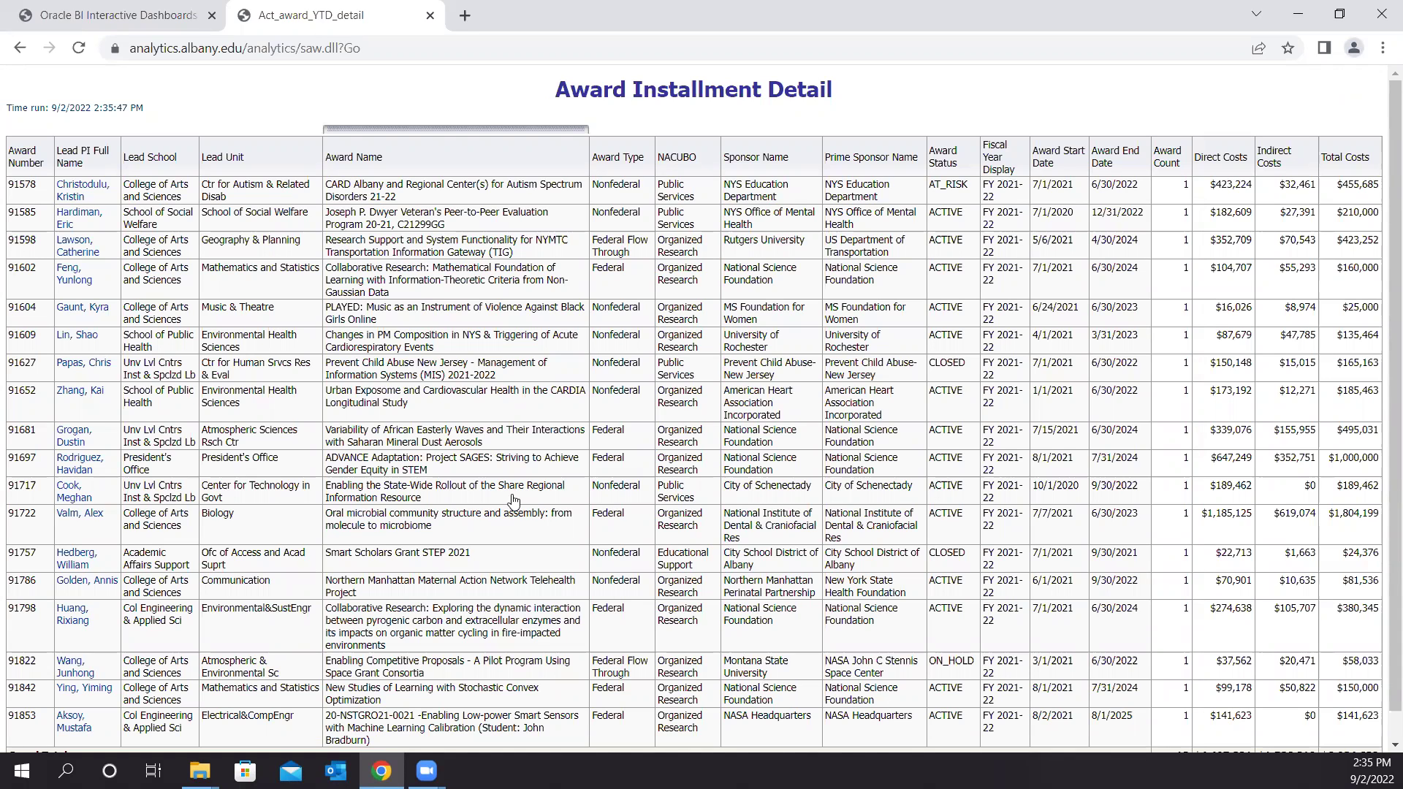
mouse_move(24, 126)
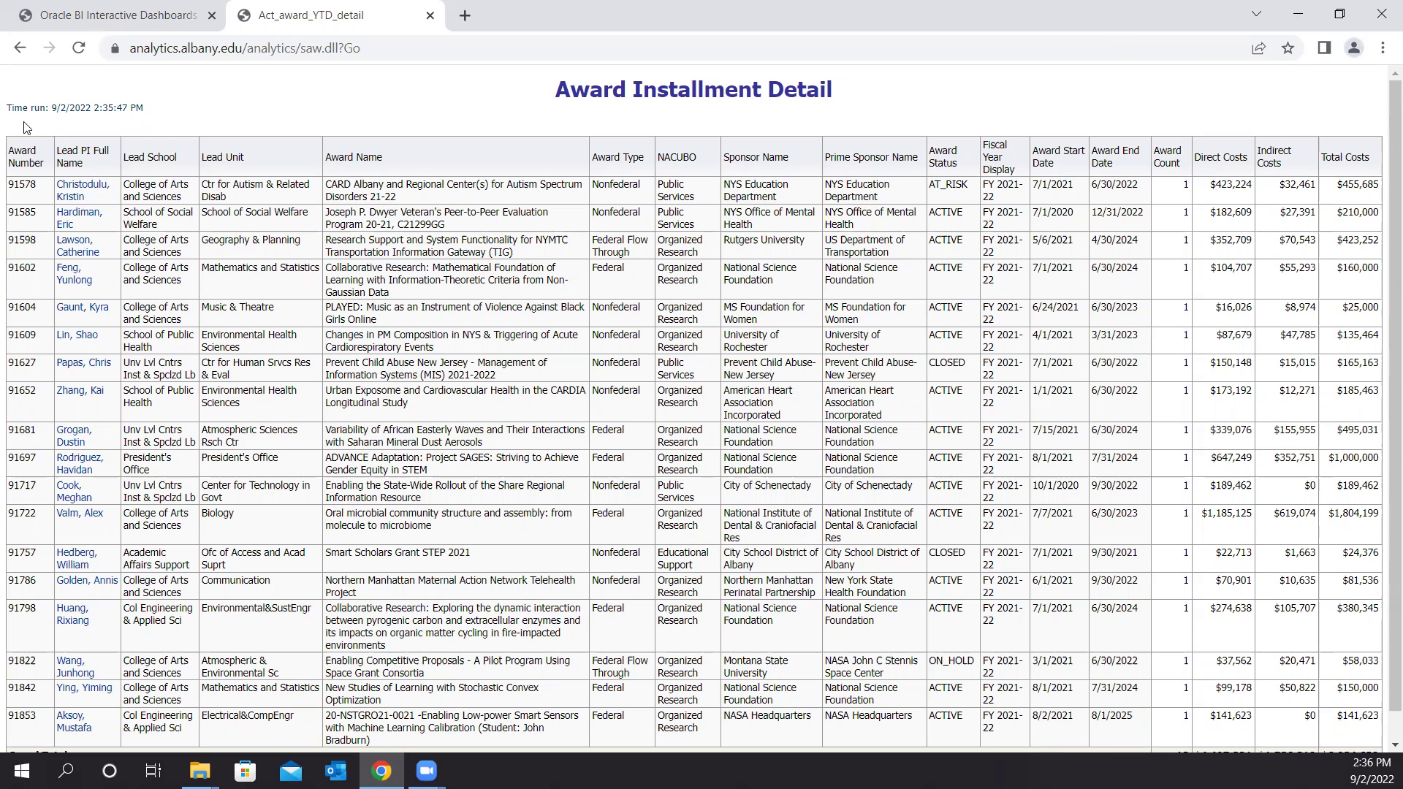
click(46, 156)
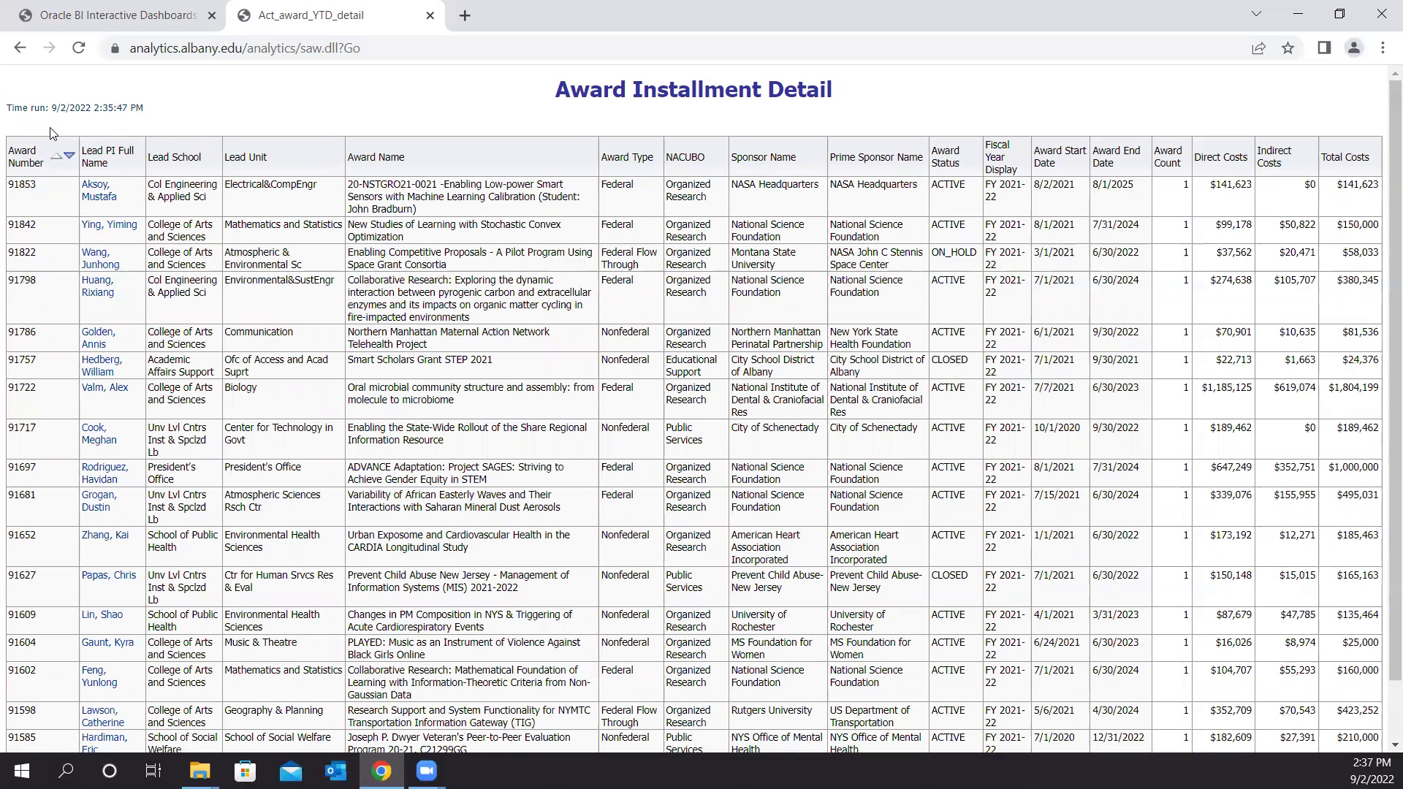
Step: Clear all sorts in the Award Installment Detail view
right_click(30, 152)
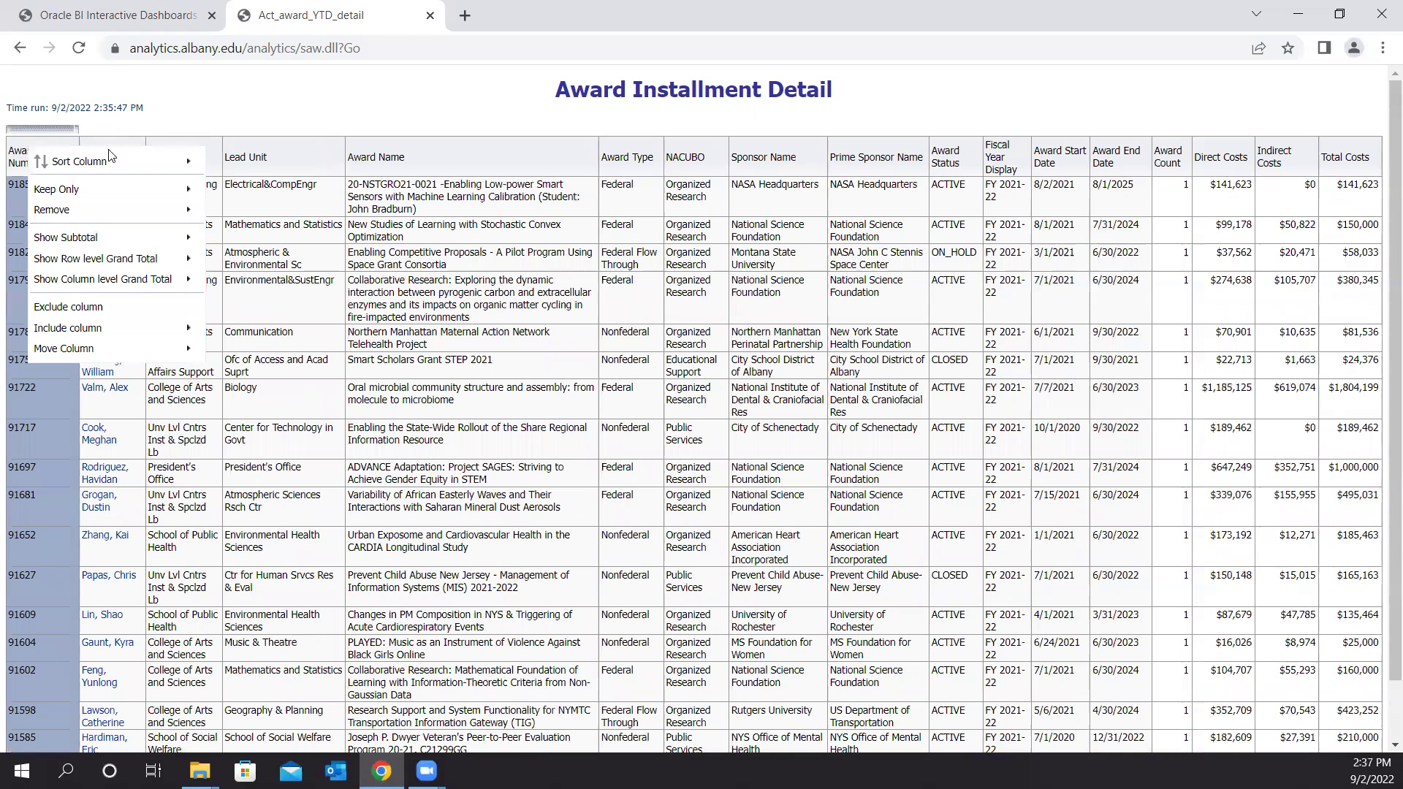
mouse_move(157, 161)
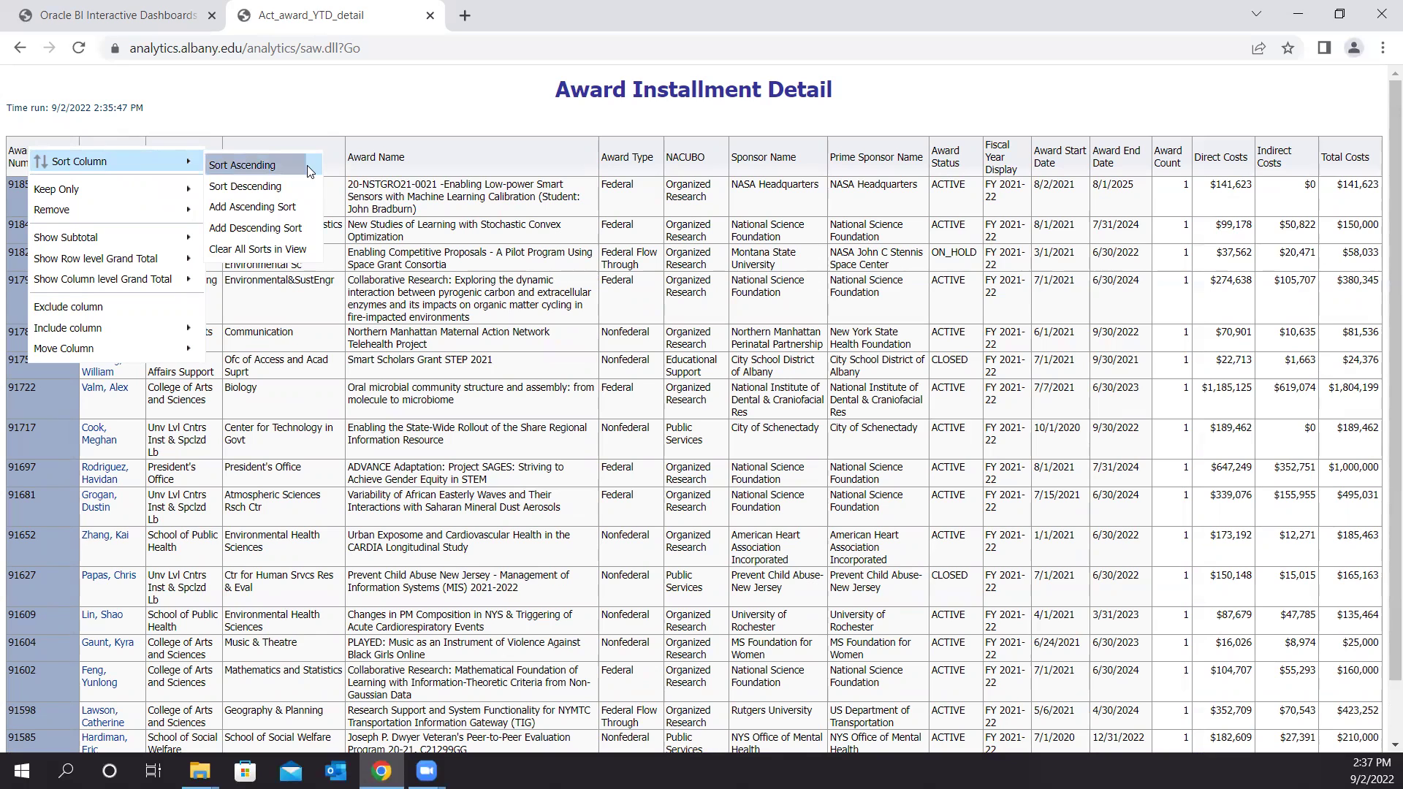
click(293, 249)
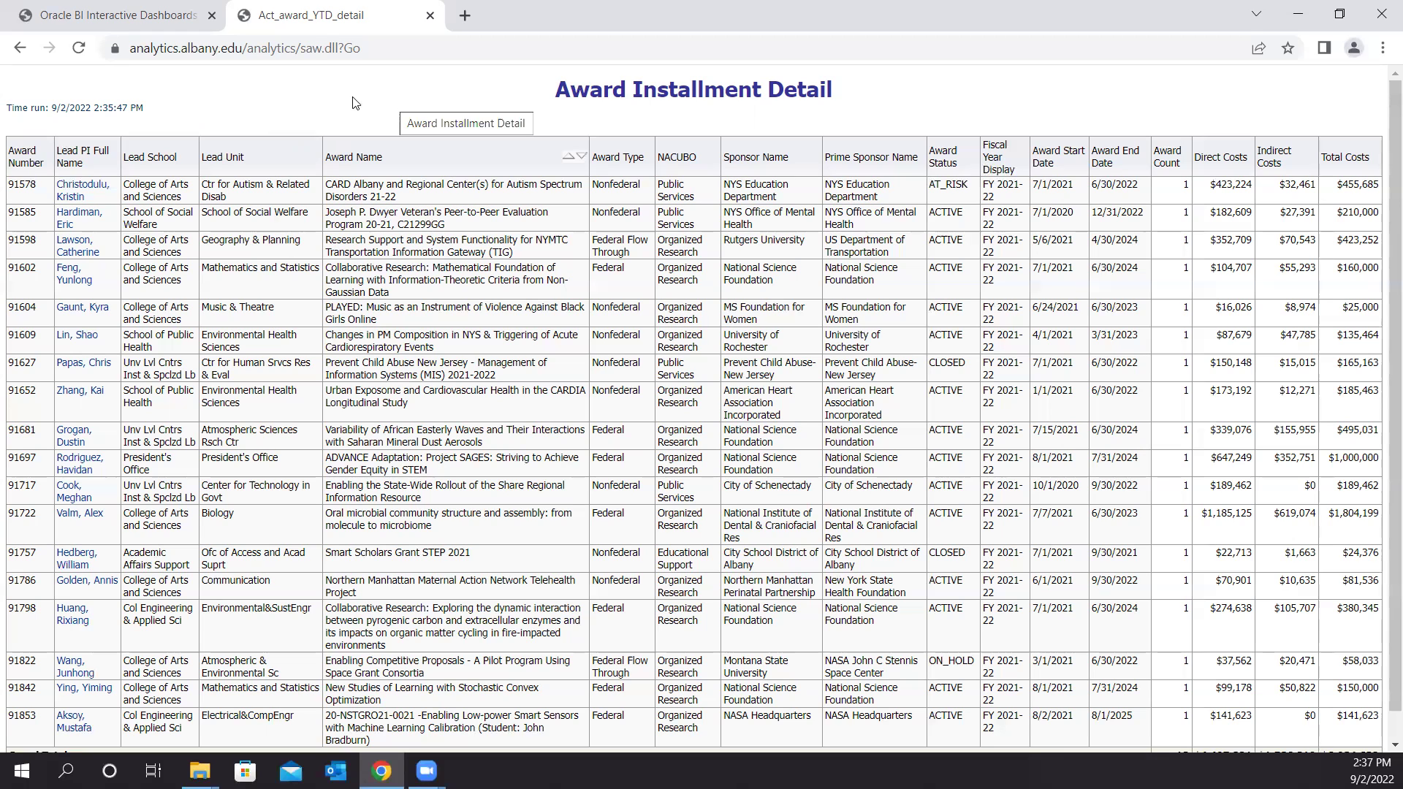
Step: Show subtotals after values for the Award Number column
right_click(25, 138)
mouse_move(117, 149)
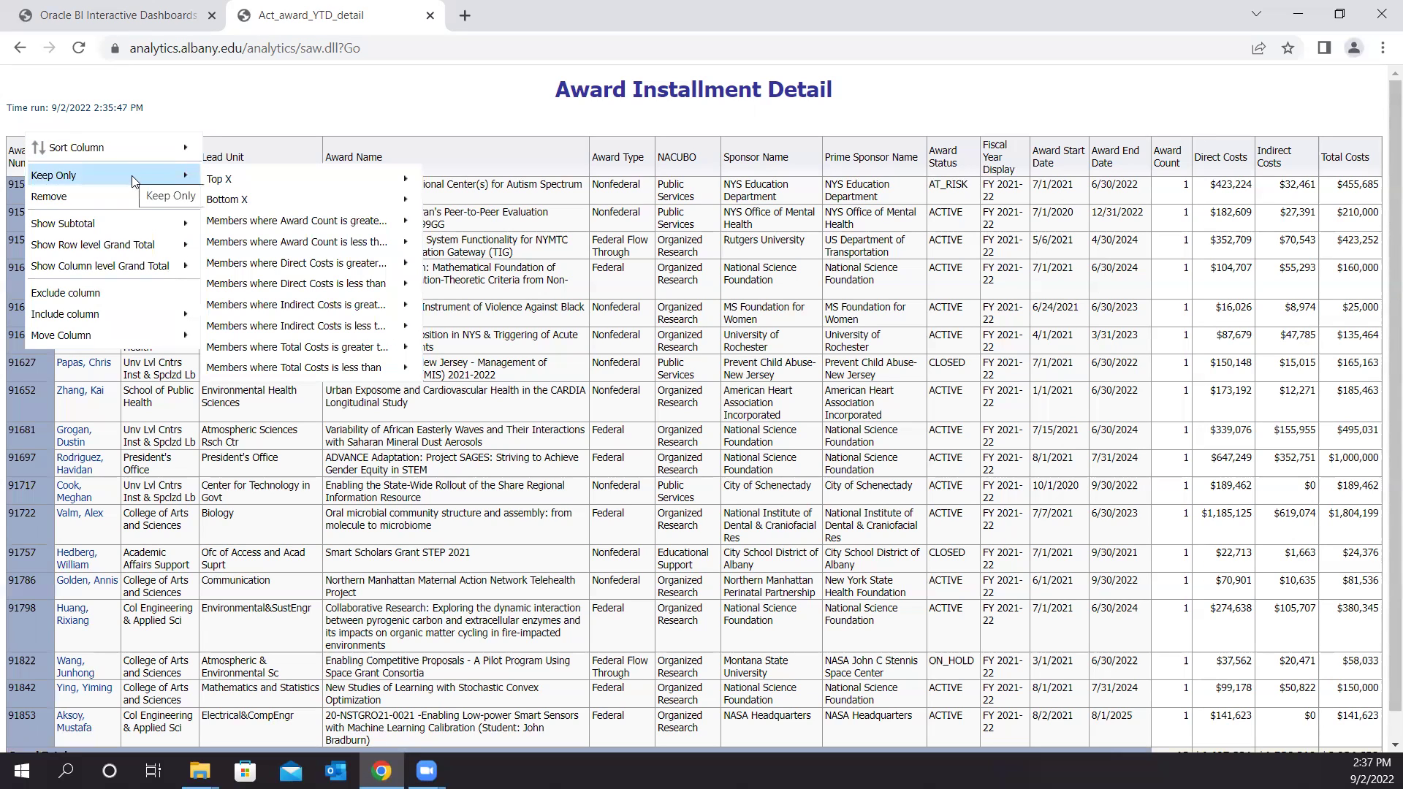
mouse_move(133, 195)
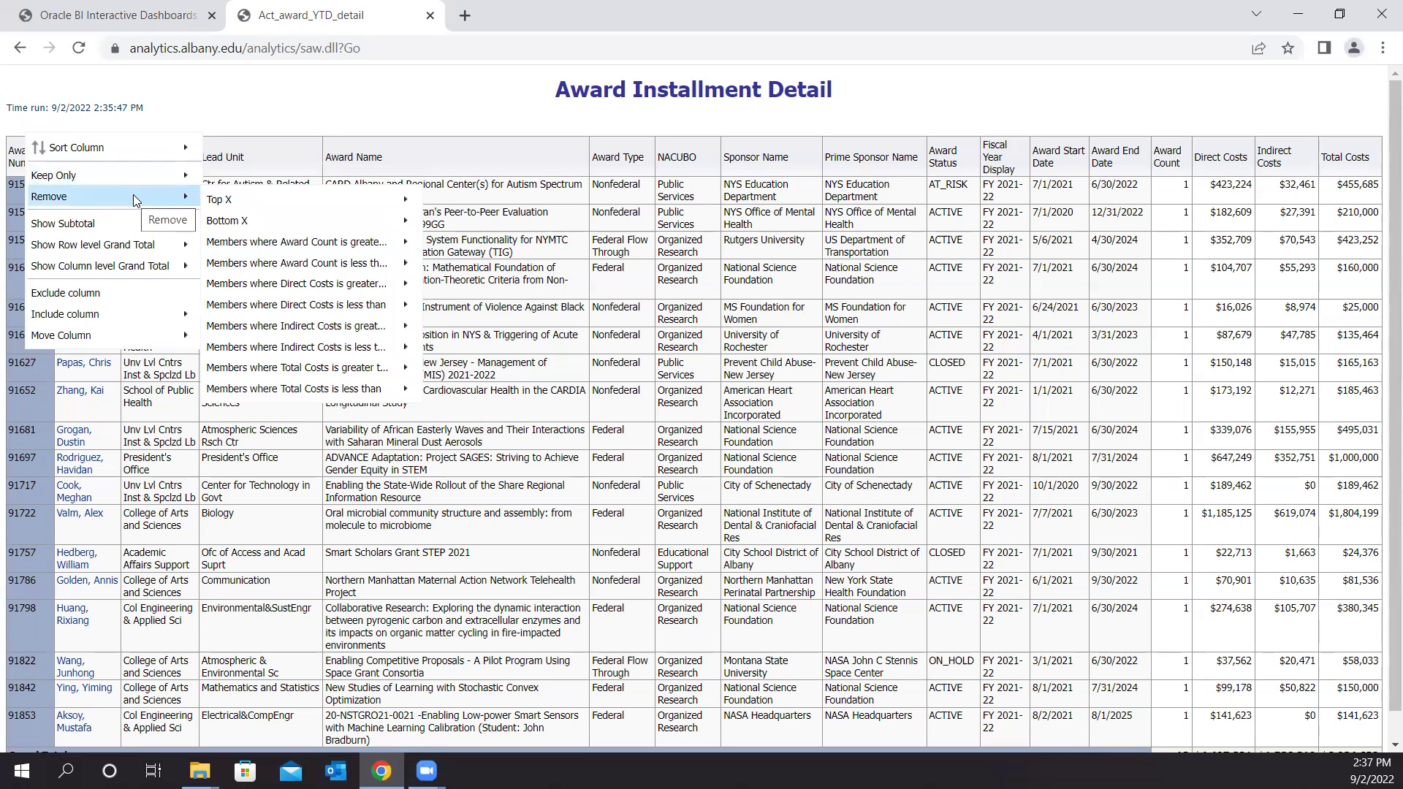
mouse_move(242, 221)
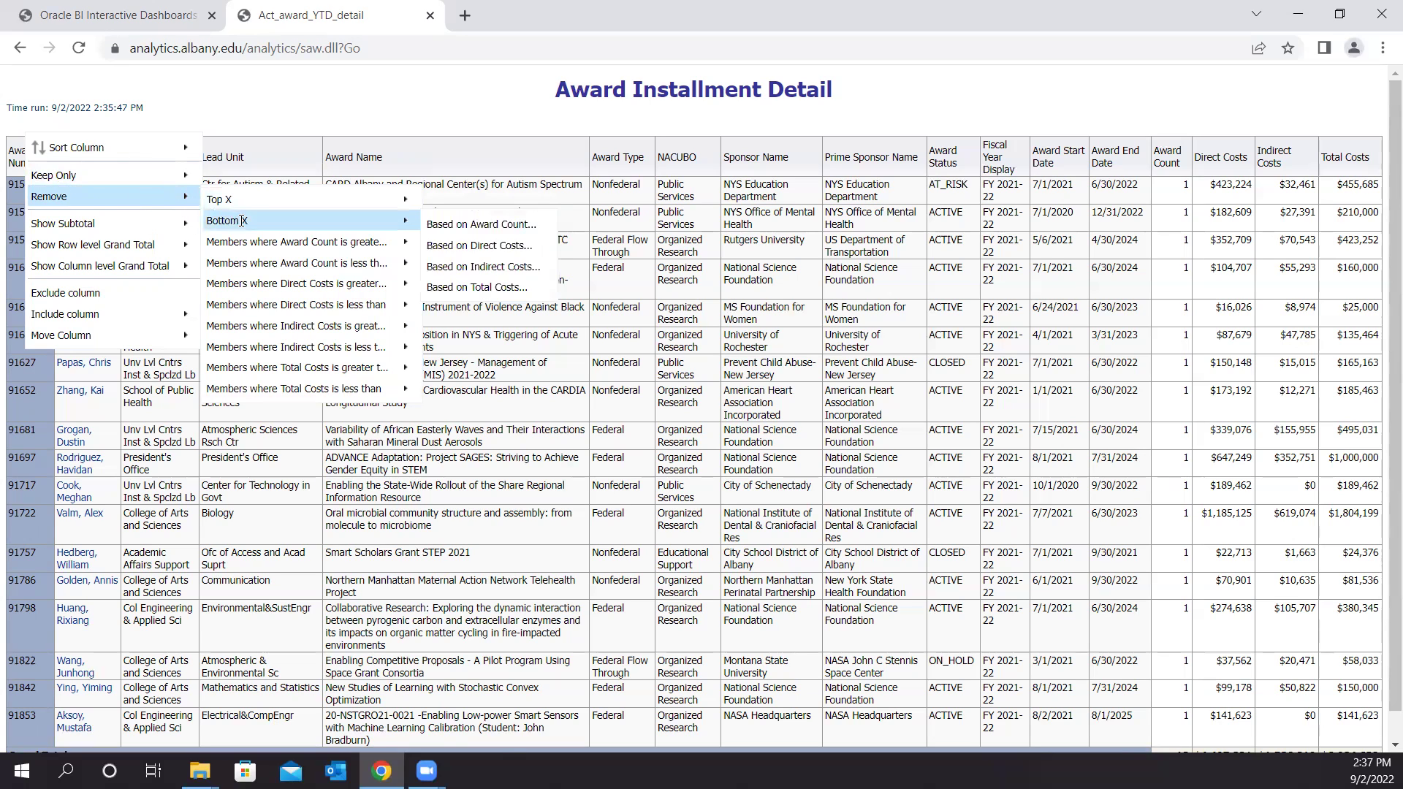
mouse_move(265, 242)
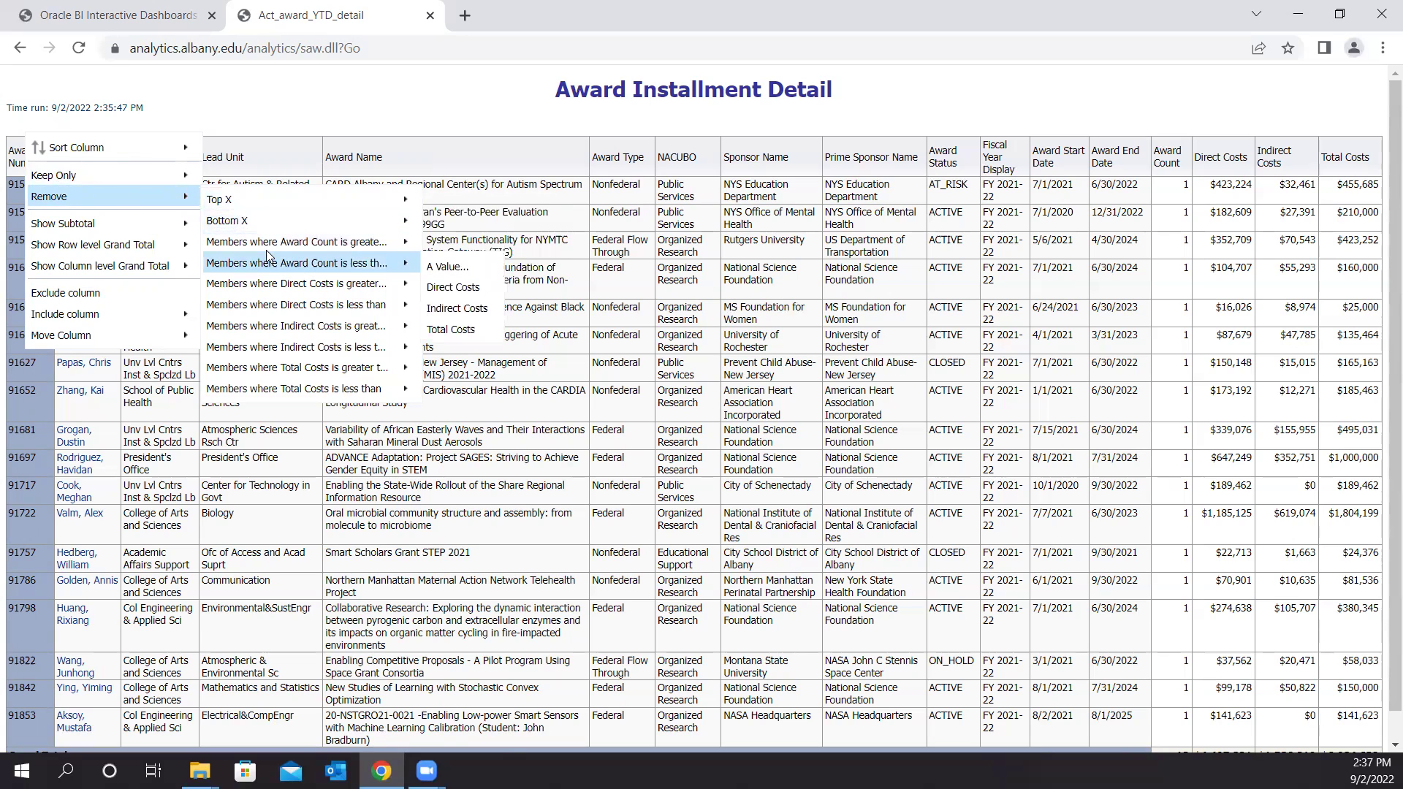
mouse_move(278, 279)
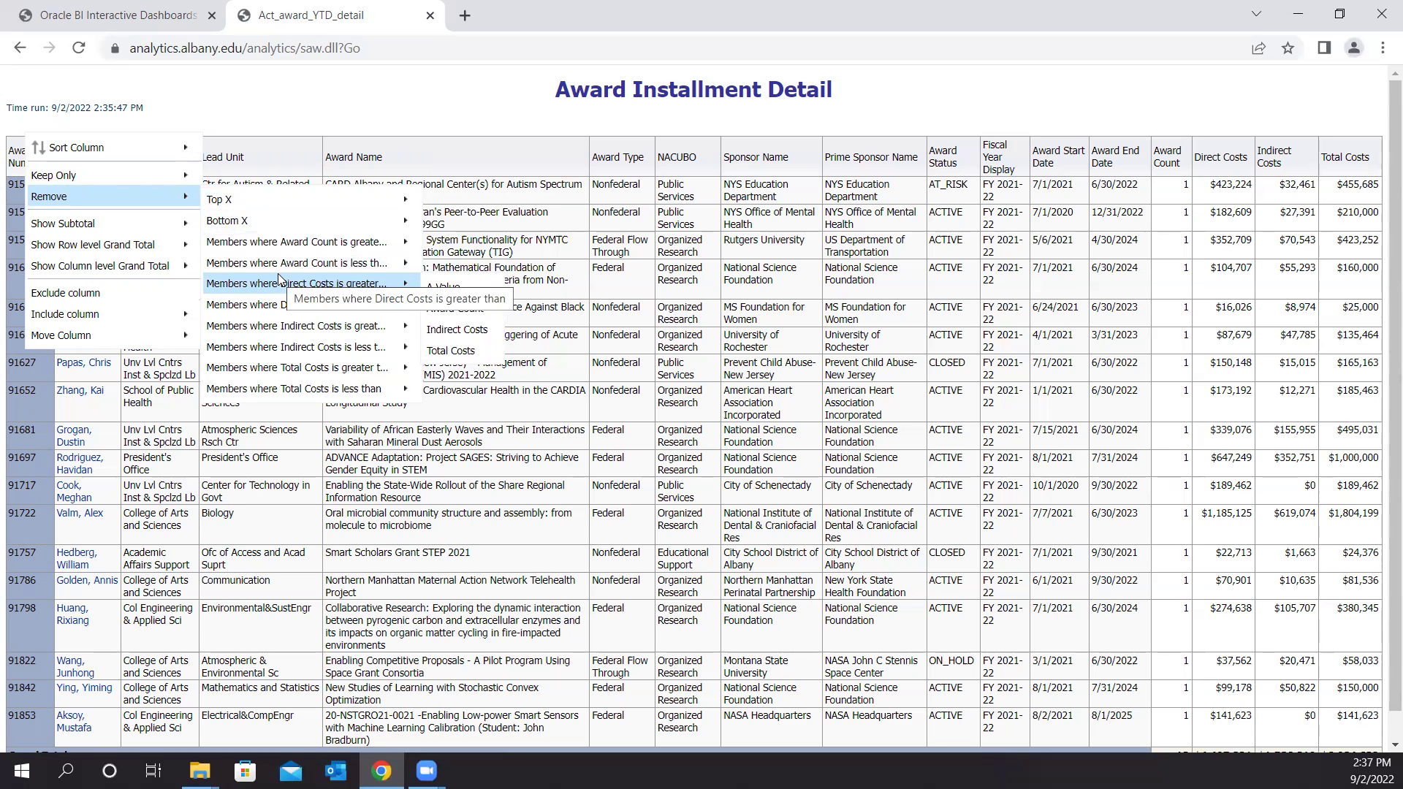
mouse_move(160, 233)
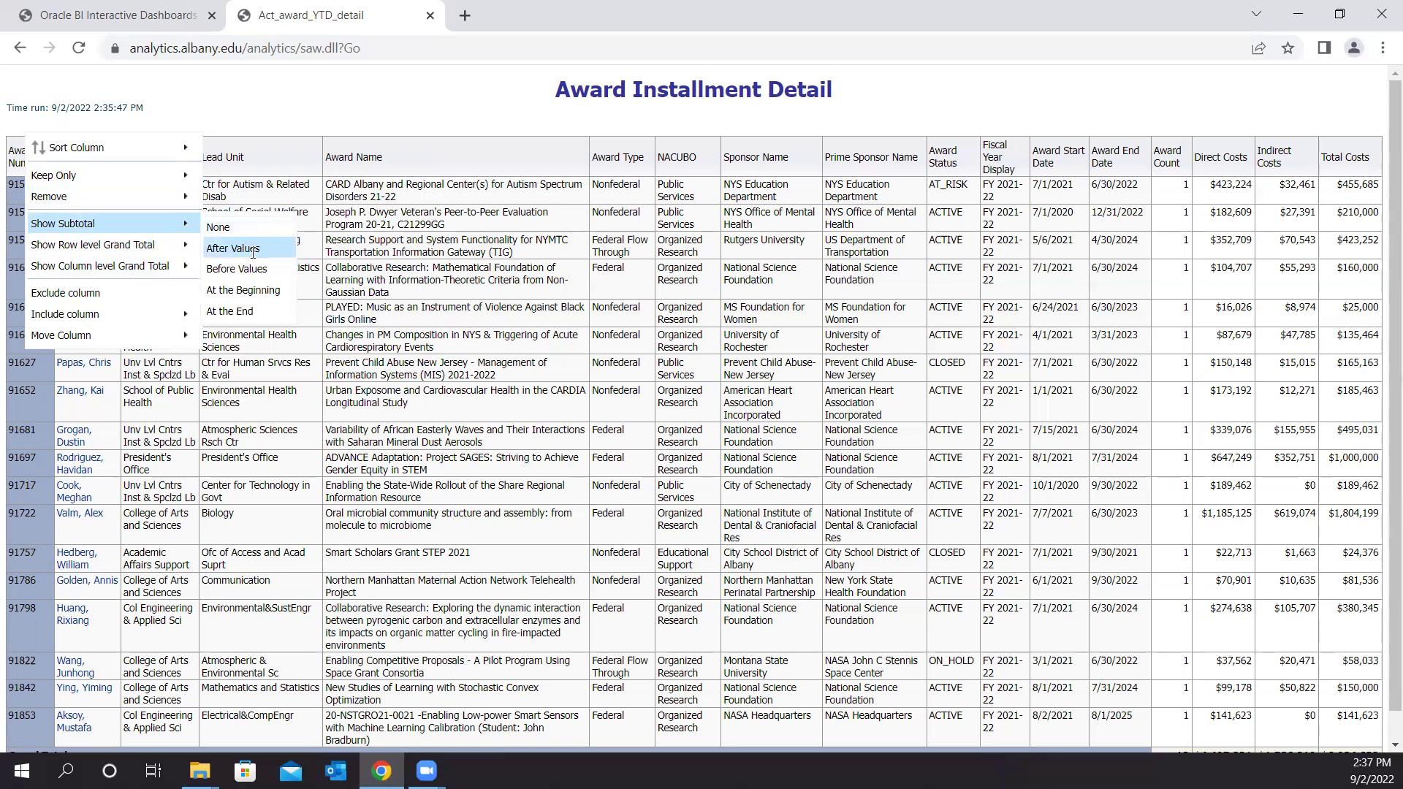
click(255, 249)
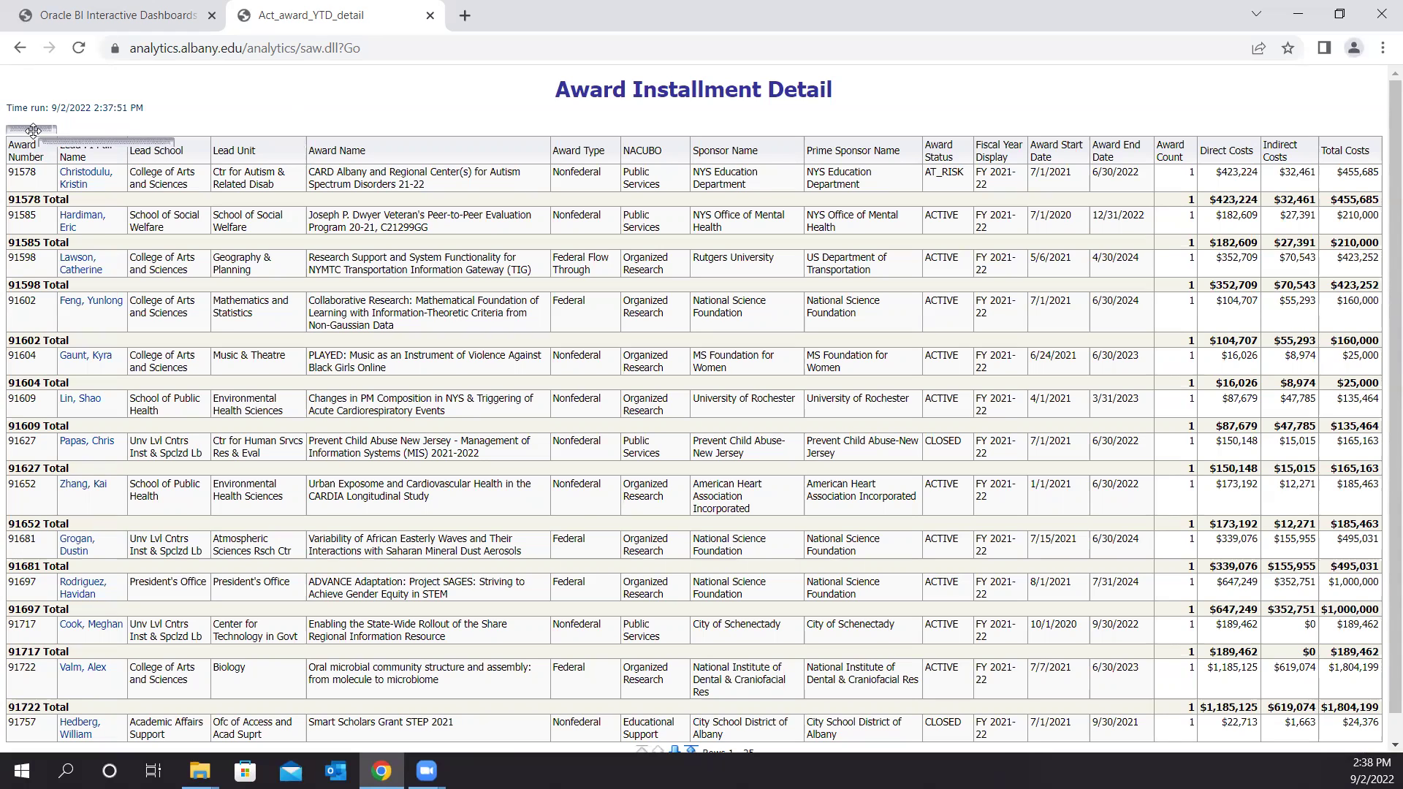
Step: Set the Award Number column's subtotal to None
click(33, 130)
mouse_move(62, 217)
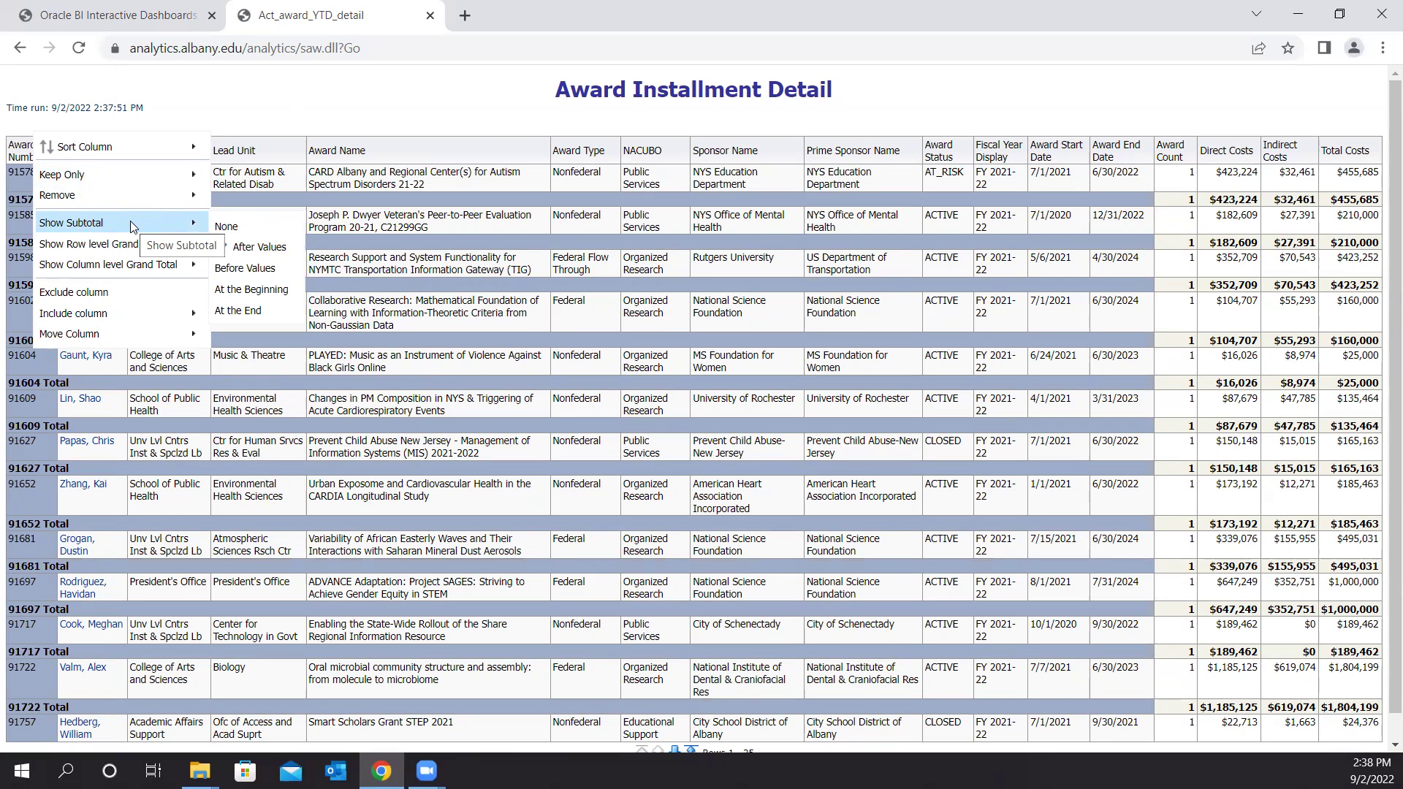
click(235, 226)
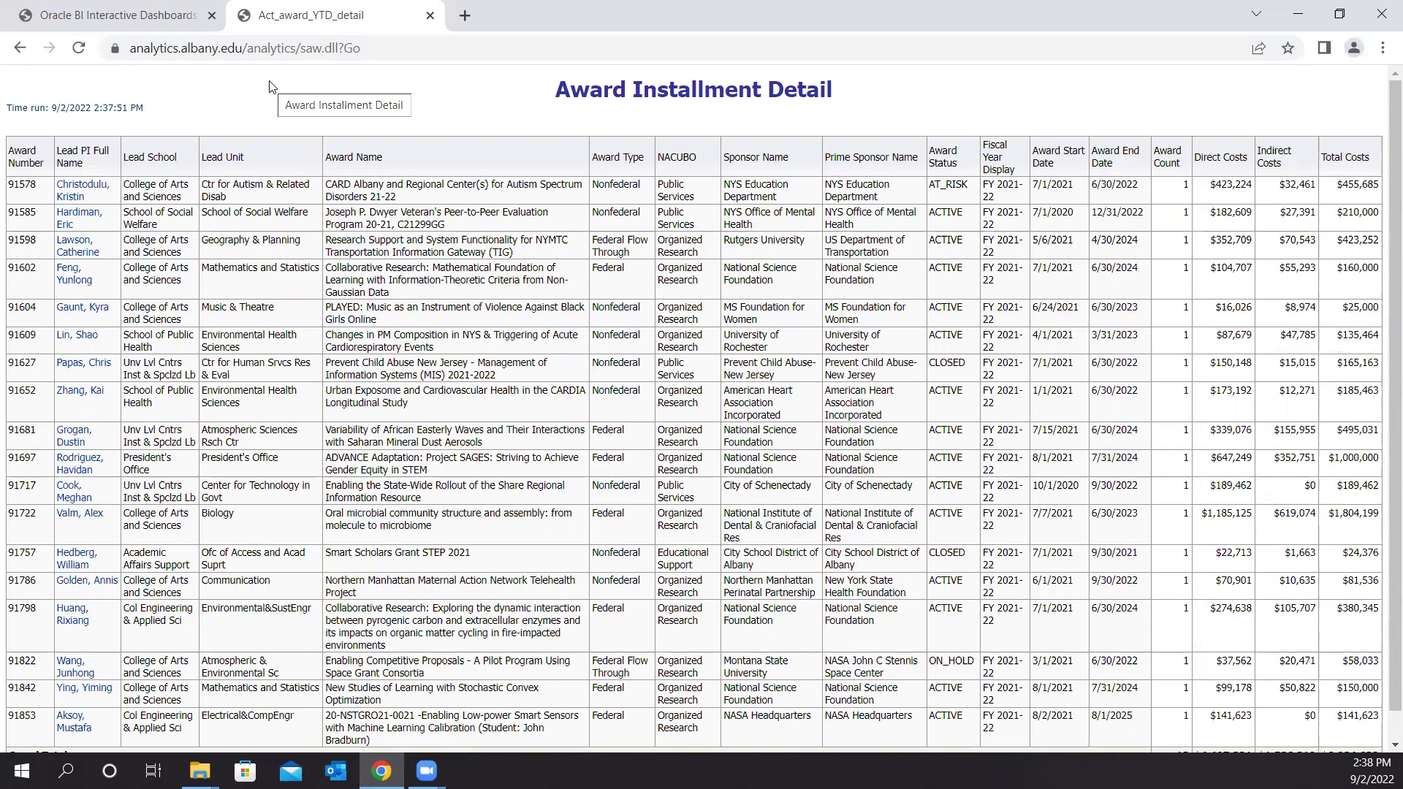
right_click(28, 152)
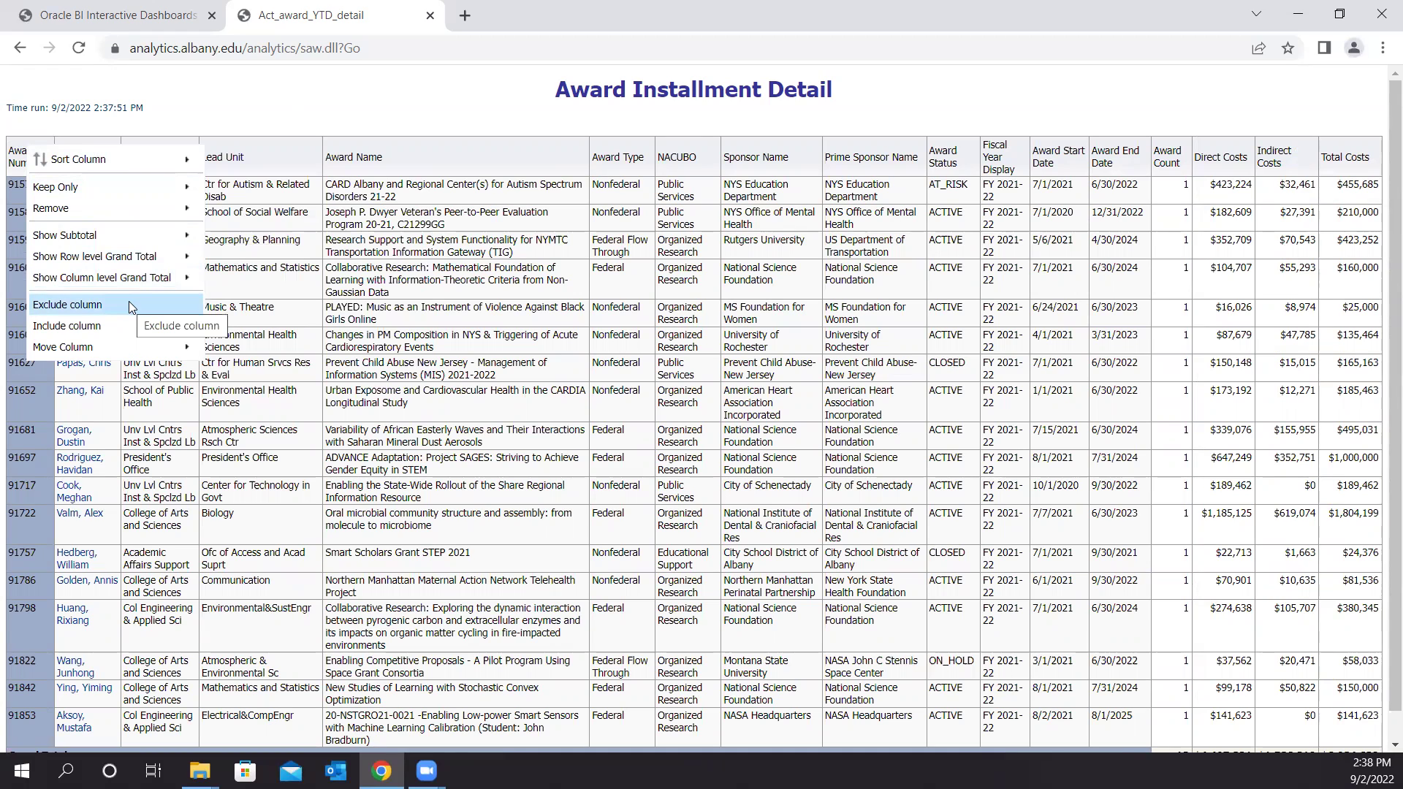
mouse_move(128, 316)
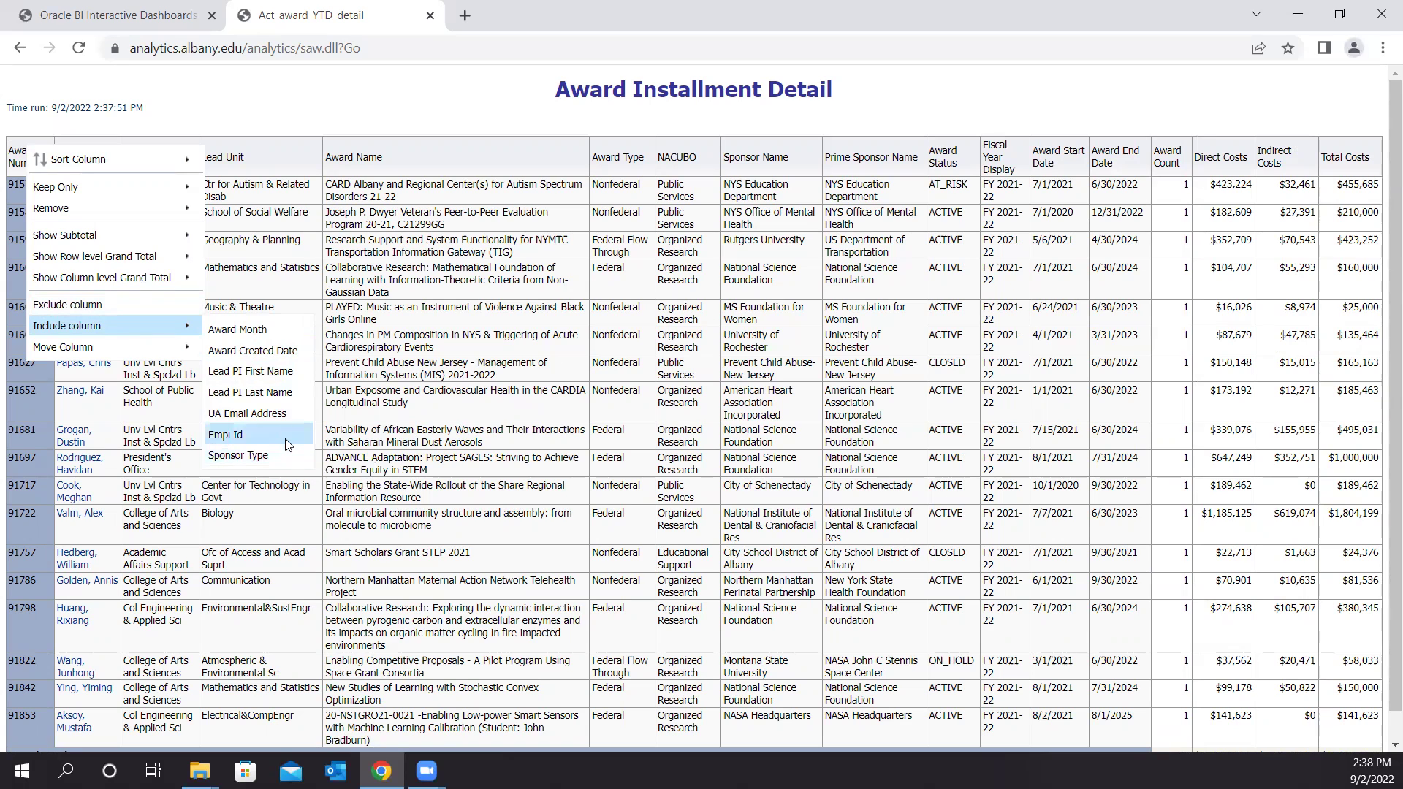
mouse_move(162, 351)
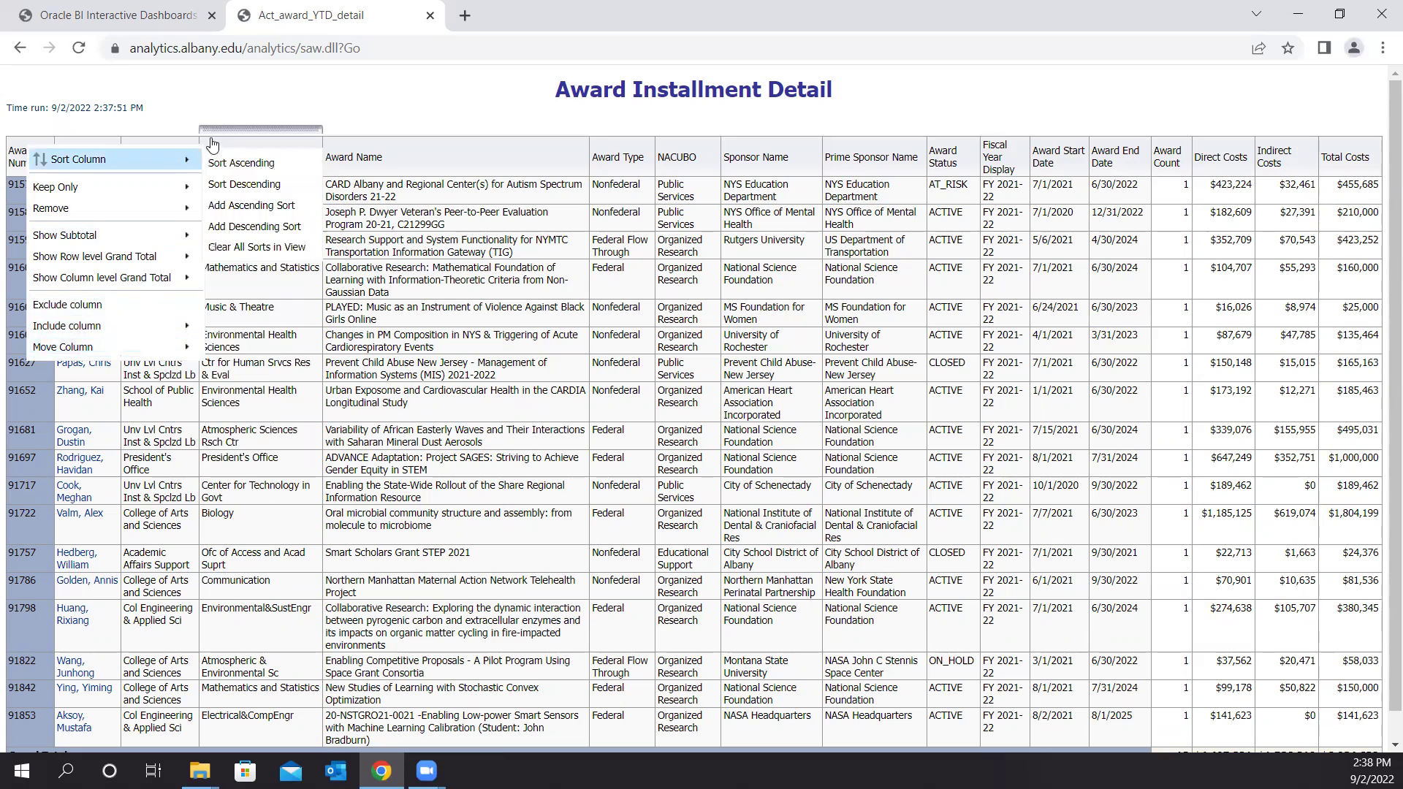
click(257, 110)
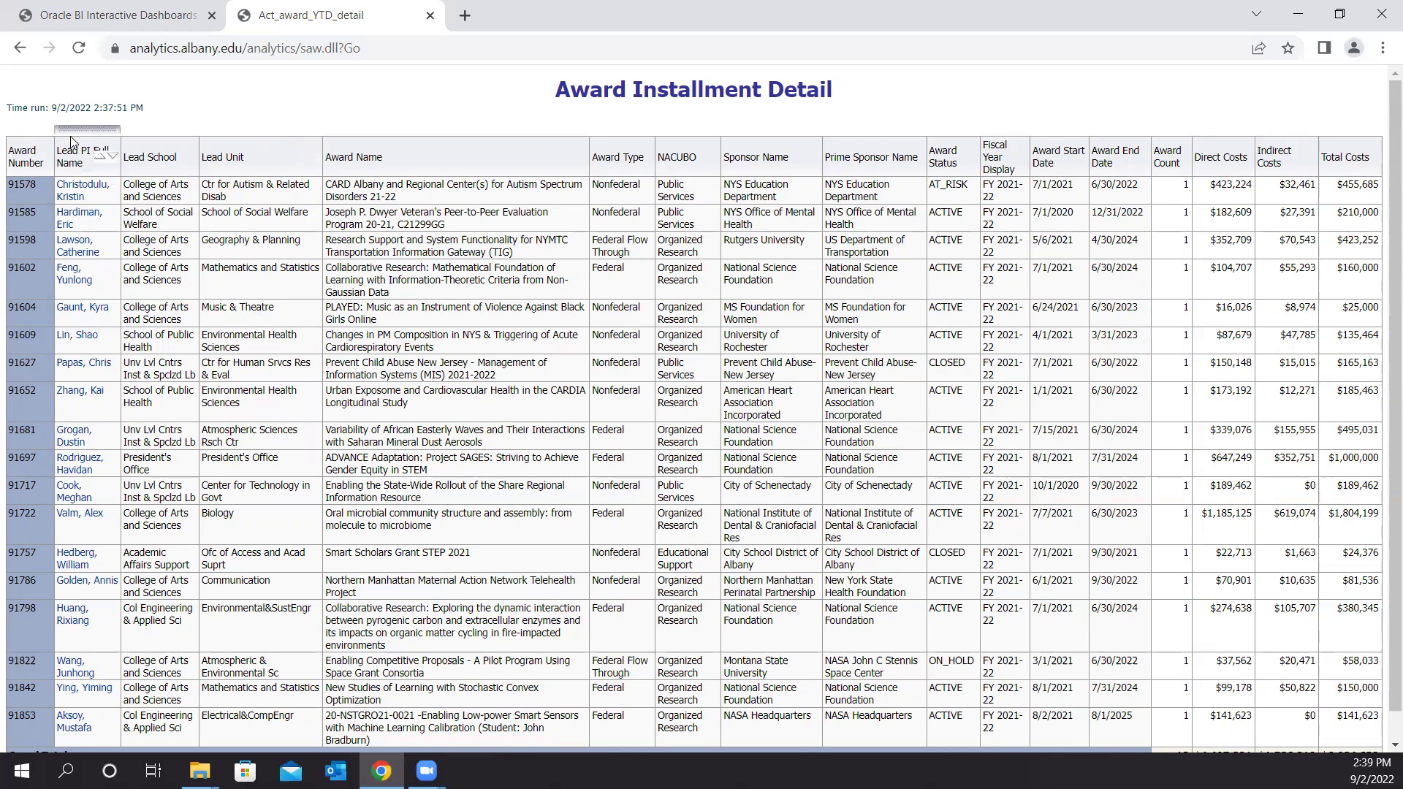
Step: Move the Lead PI Full Name column between Lead School and Lead Unit
mouse_move(71, 125)
drag(71, 126, 307, 135)
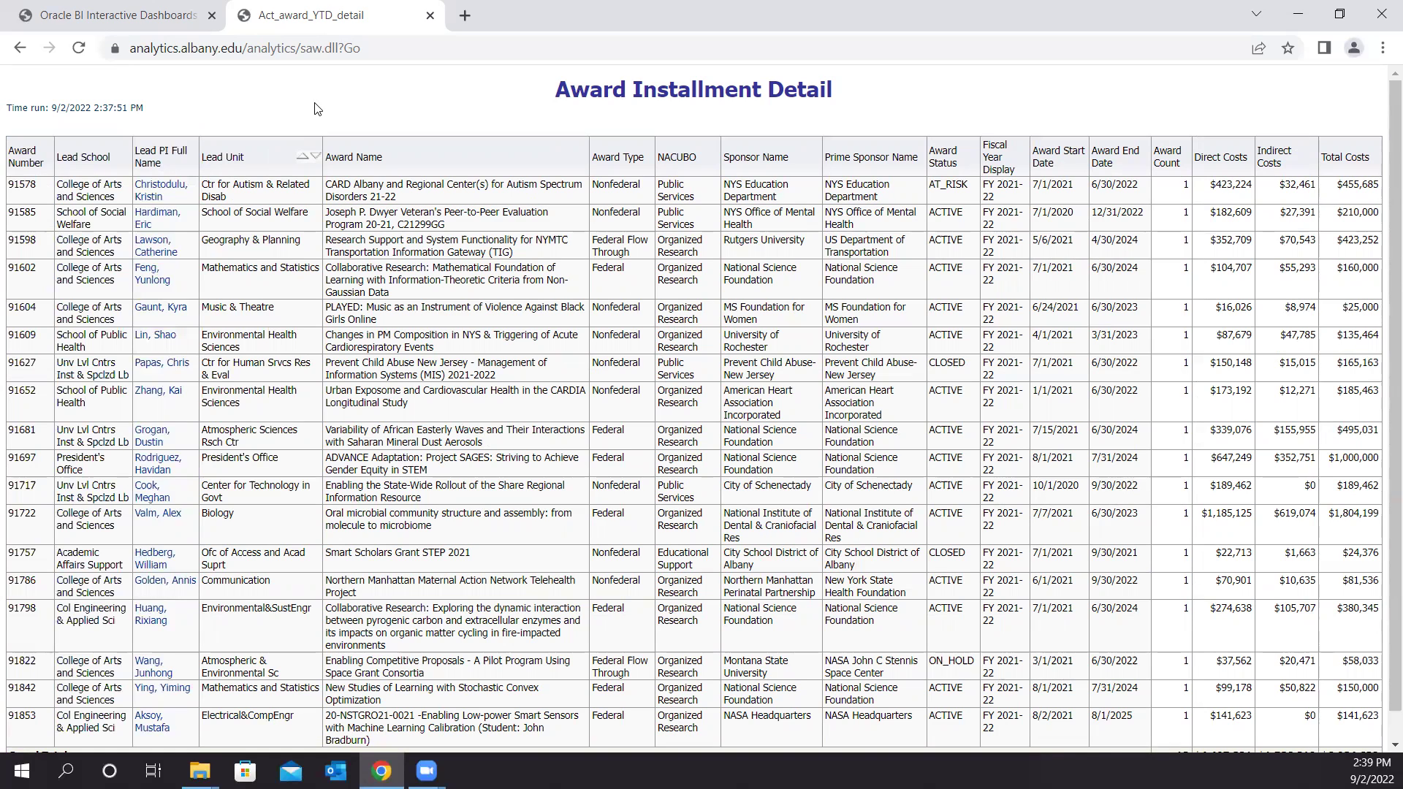
Step: Return from the detail report to the dashboard and open the Award Installment Summary By Lead Unit page
scroll(351, 362, down, 1)
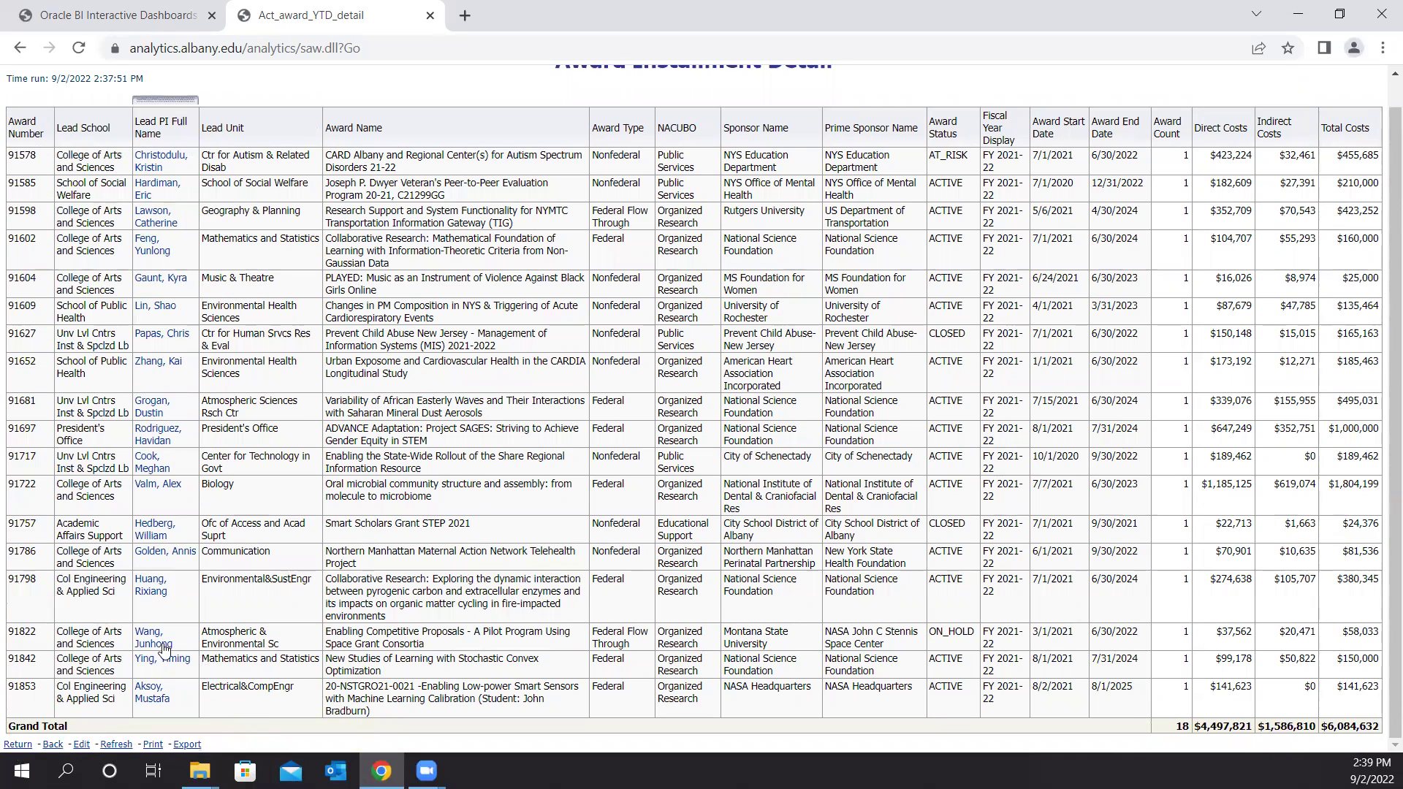
click(18, 746)
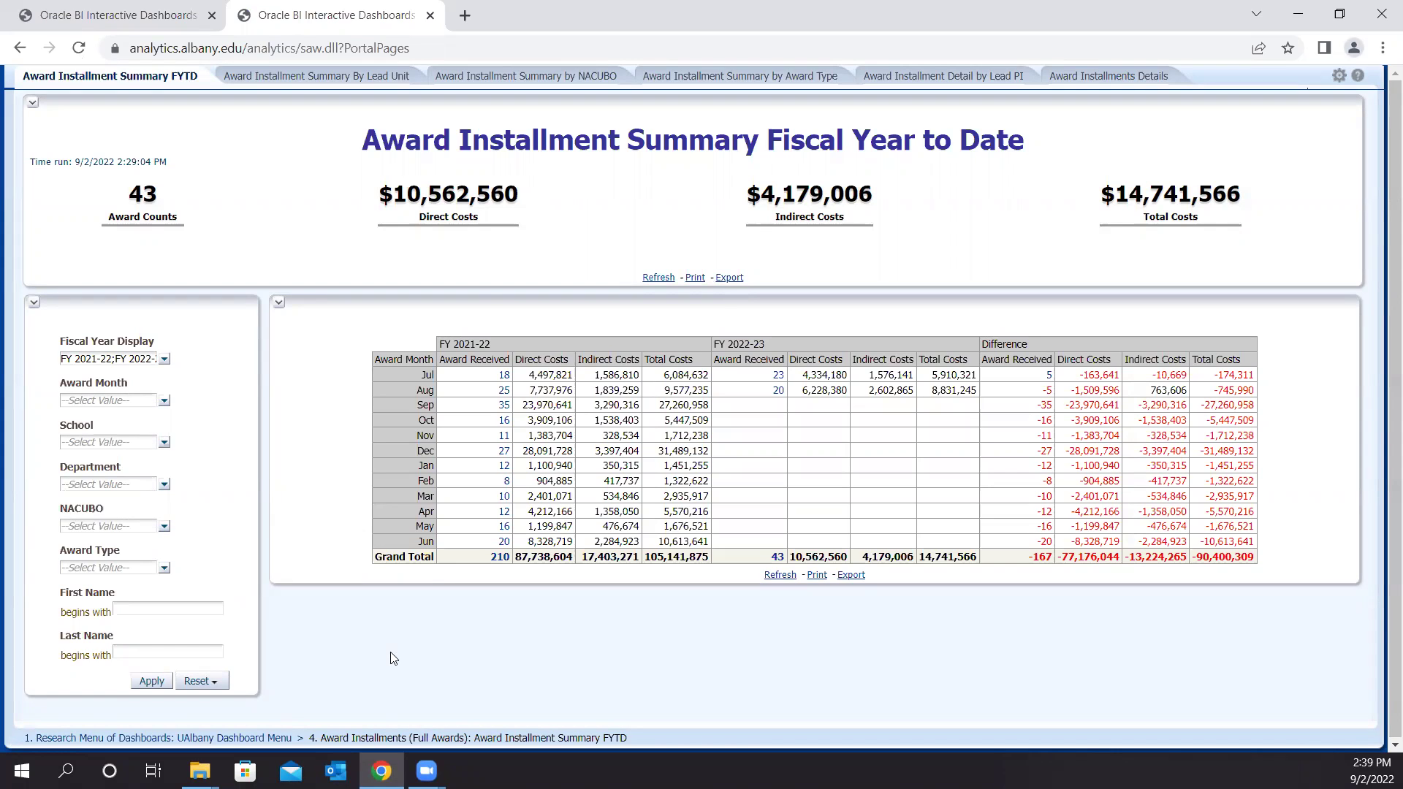
click(296, 82)
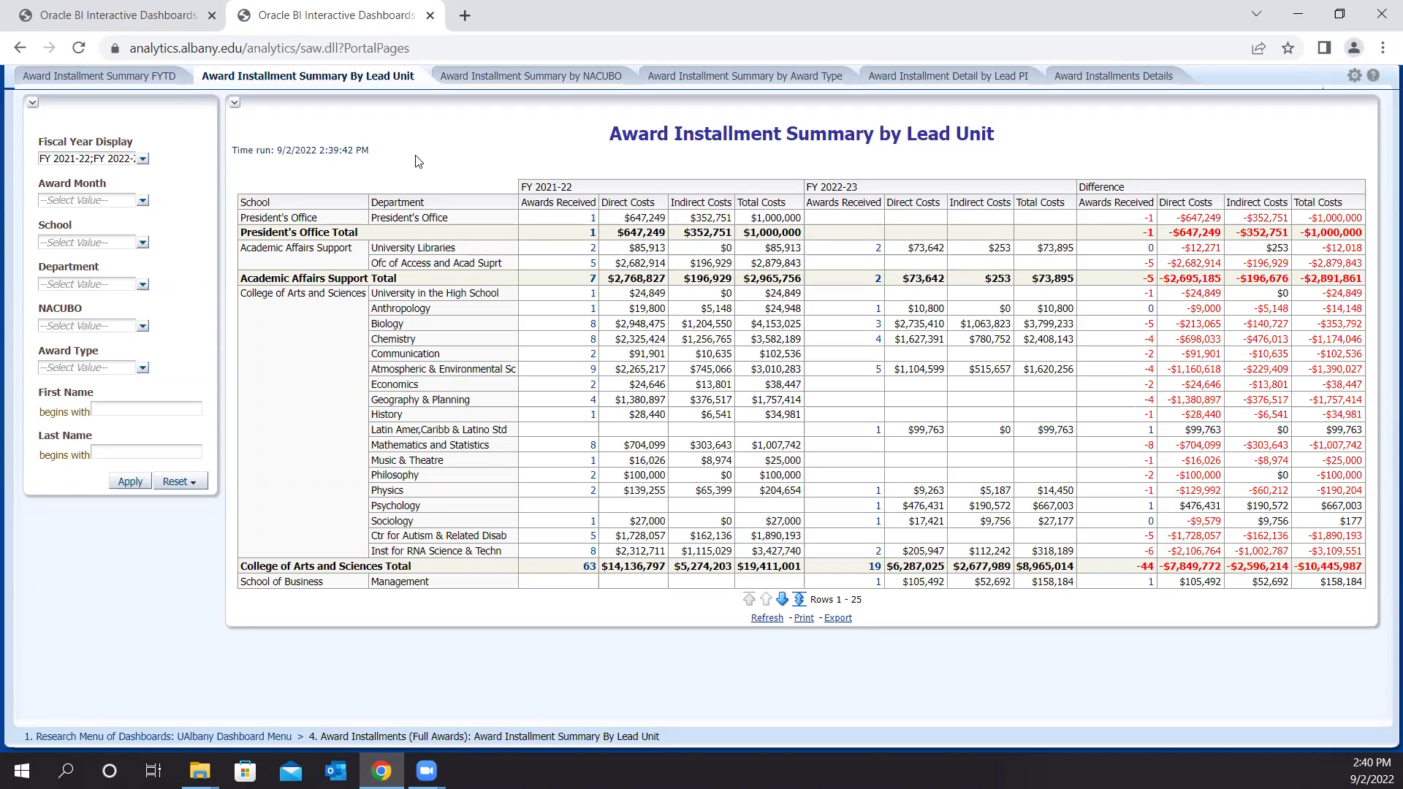
Step: Filter the lead unit summary to the College of Arts and Sciences school
click(143, 243)
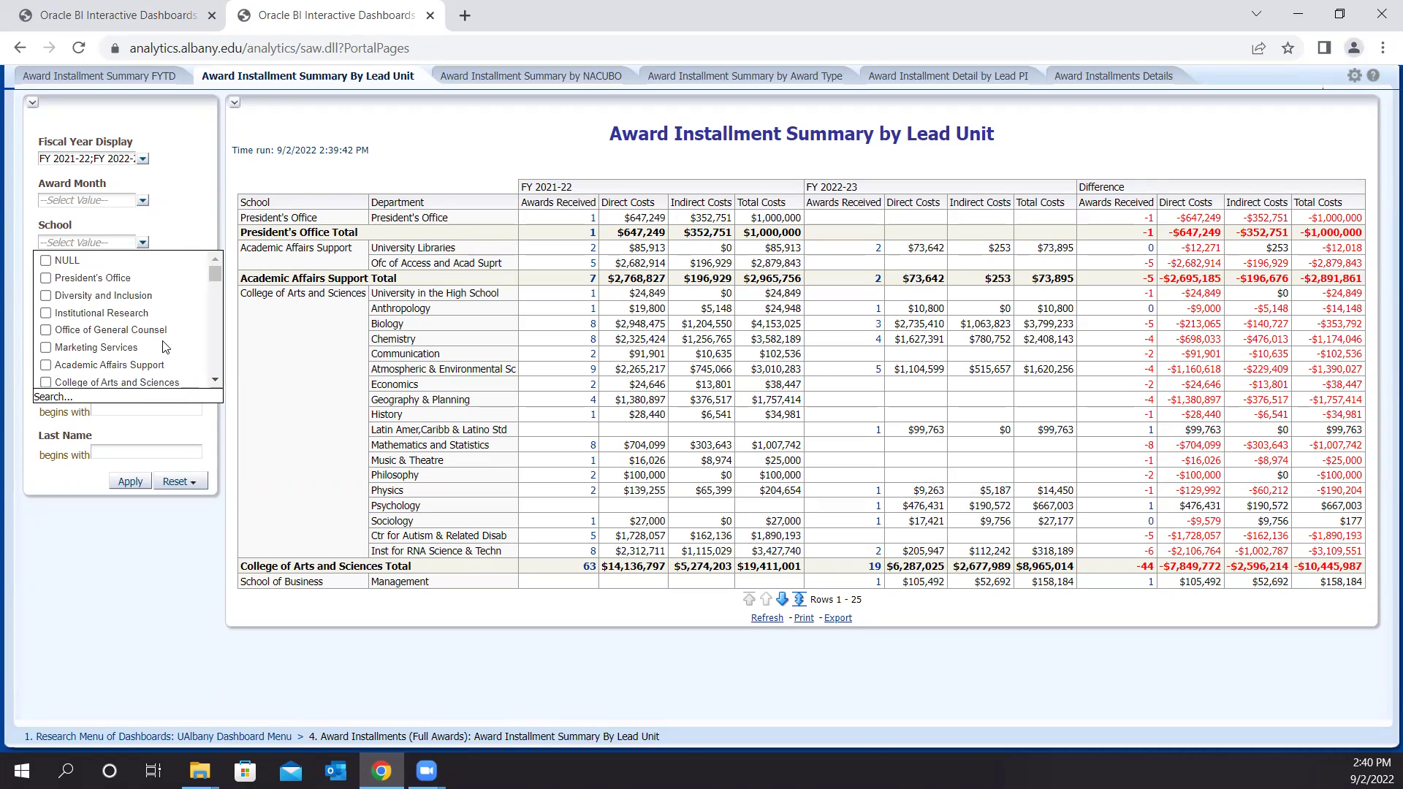
click(46, 383)
click(134, 477)
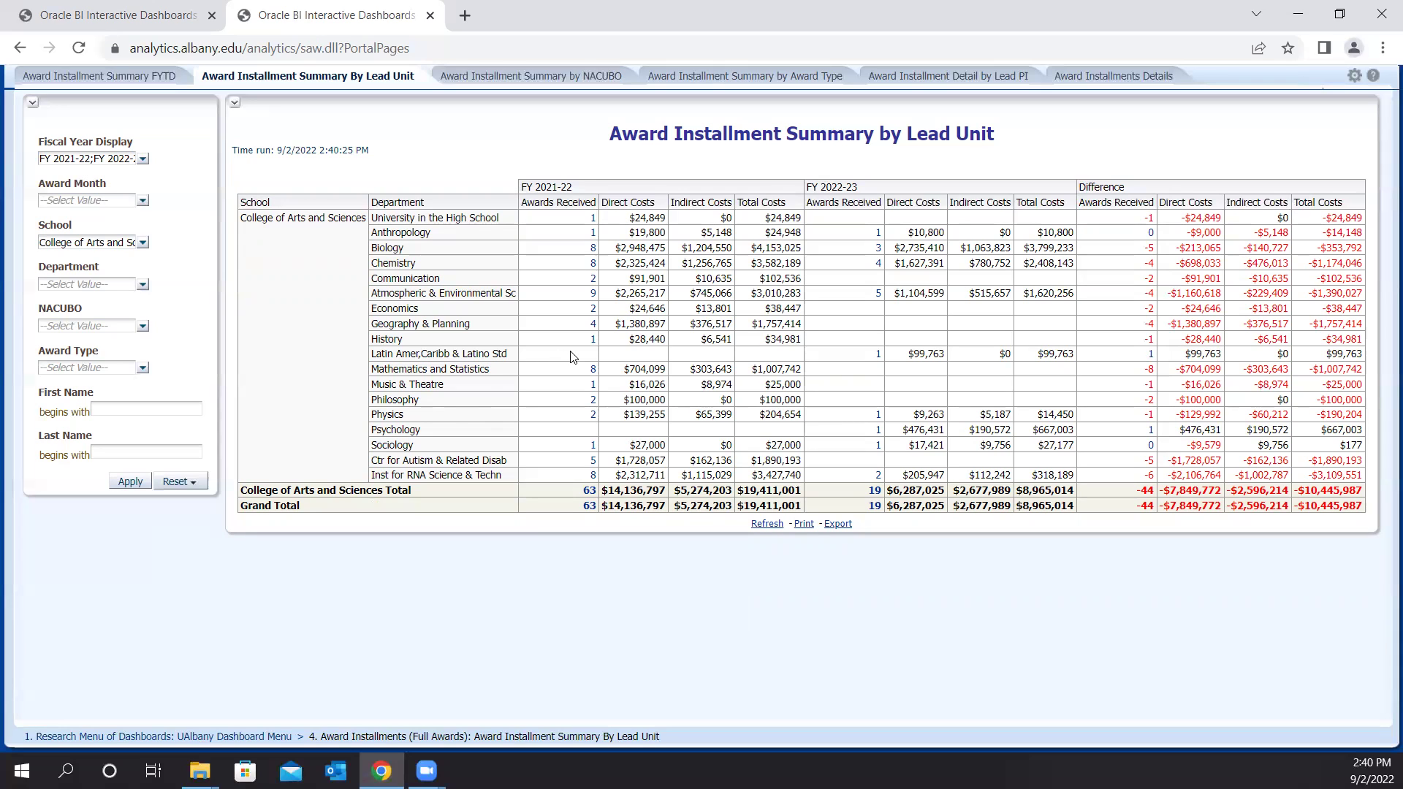
Step: View the FY 2021-22 award details for the Biology department and return to the lead unit summary
click(593, 249)
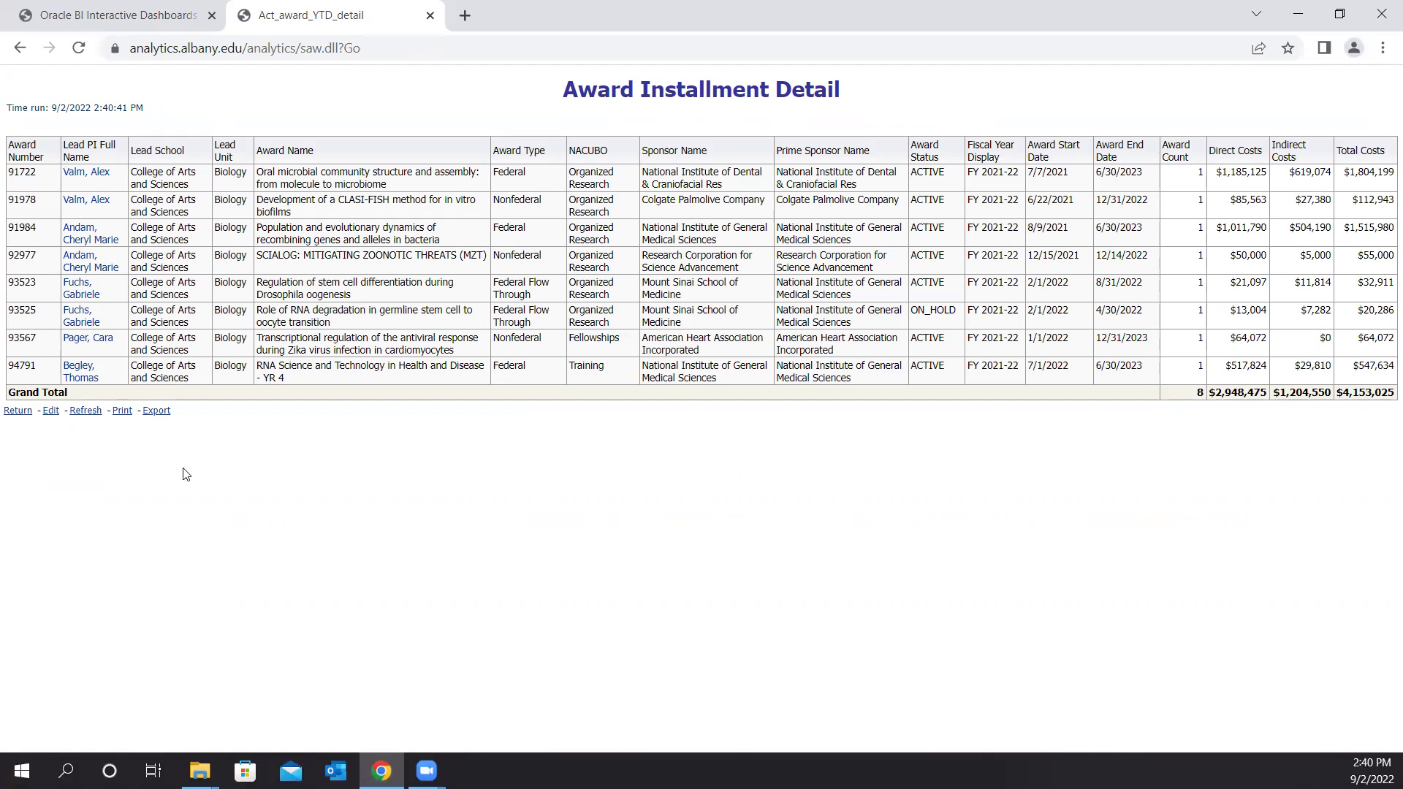
click(11, 415)
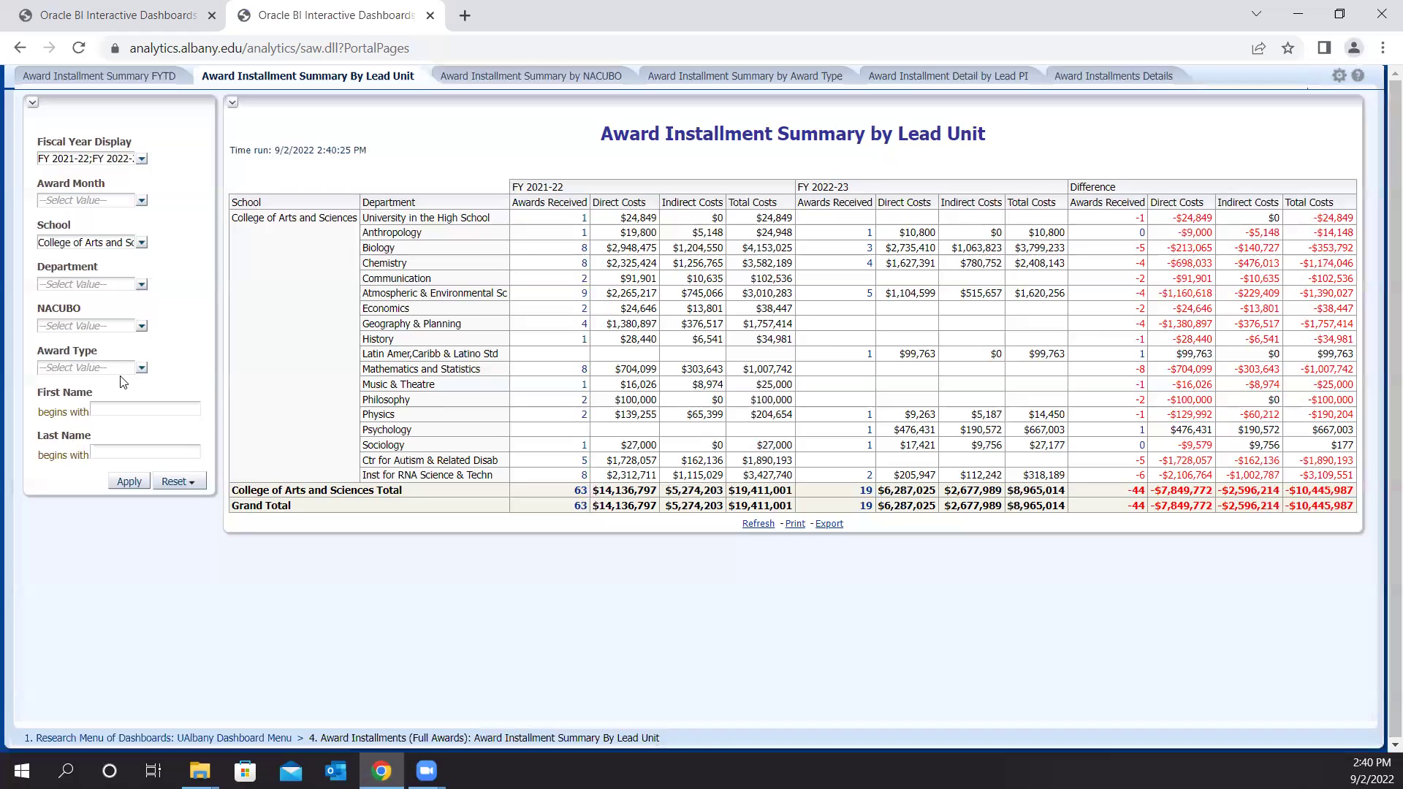
Step: Reset the lead unit summary's filters to their default values and apply them
click(191, 485)
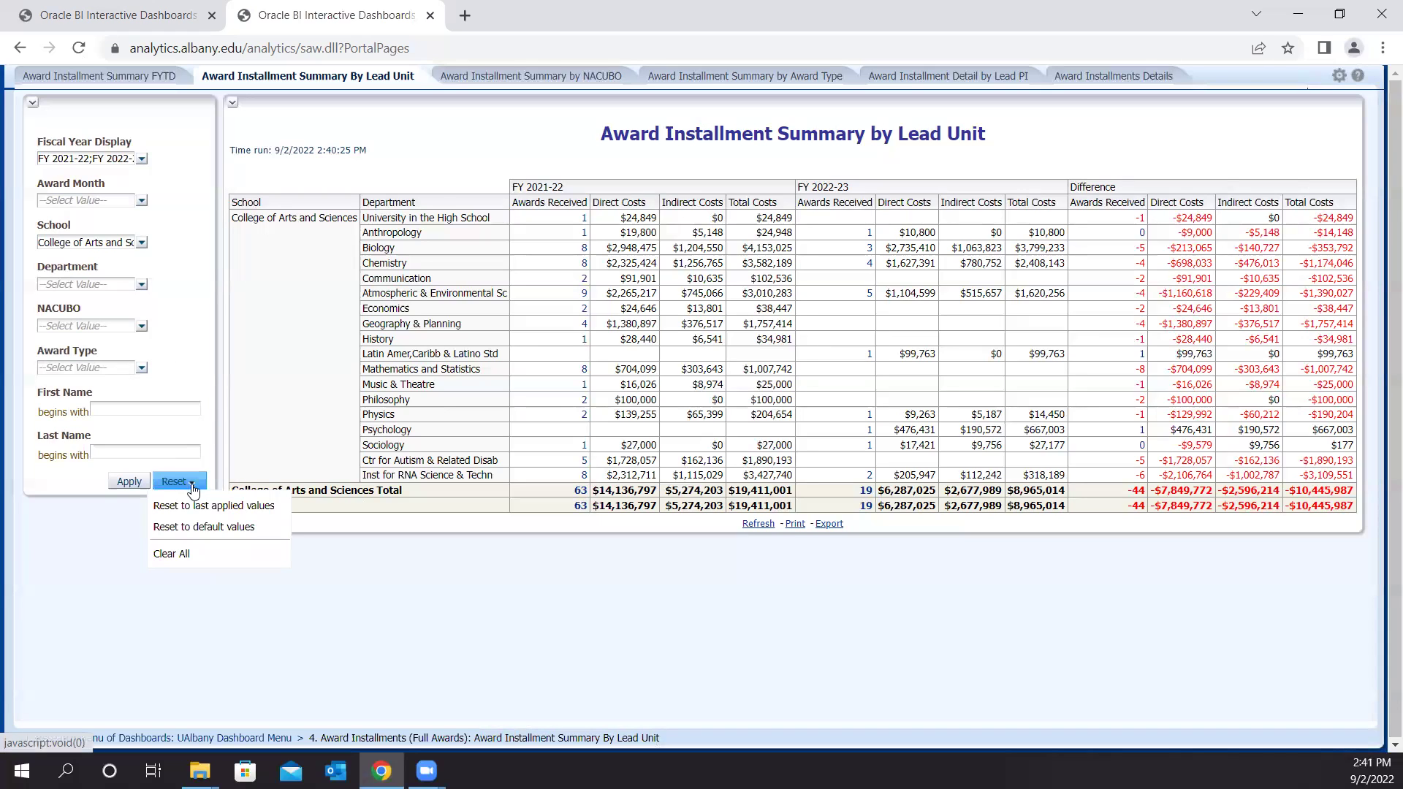
click(263, 526)
click(129, 483)
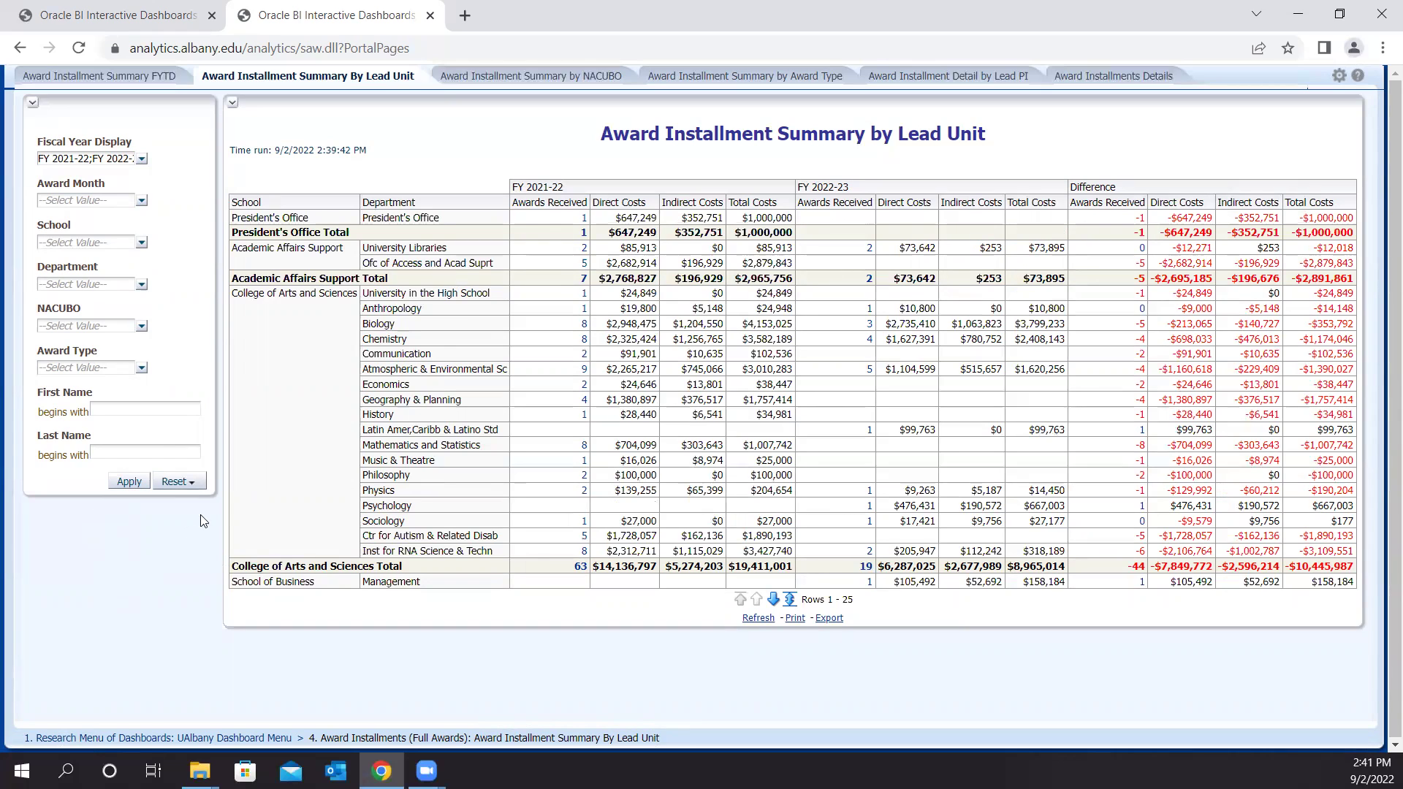
Step: Review the FY 2021-22 Organized Research award details from the Award Installment Summary by NACUBO page, and return to that summary
click(525, 76)
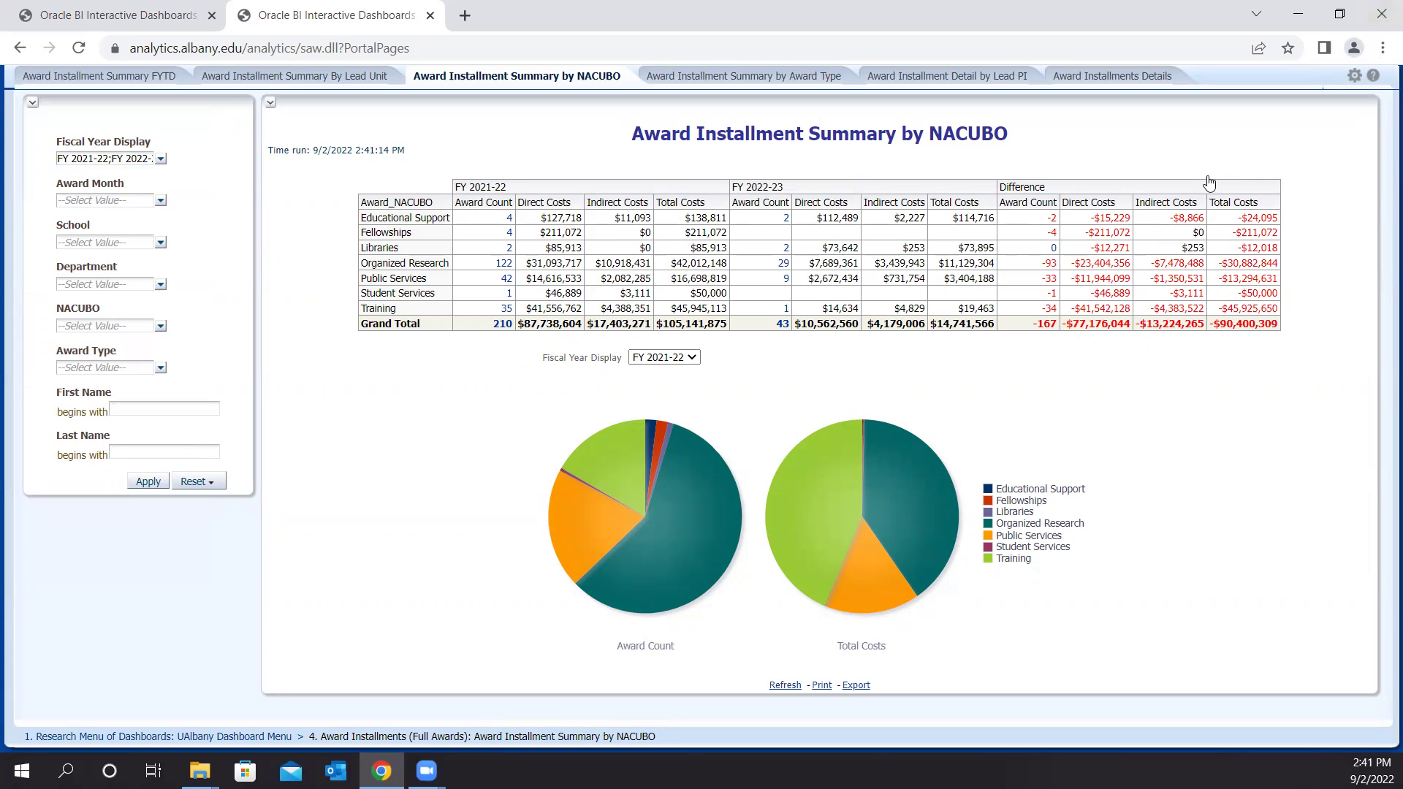
click(503, 271)
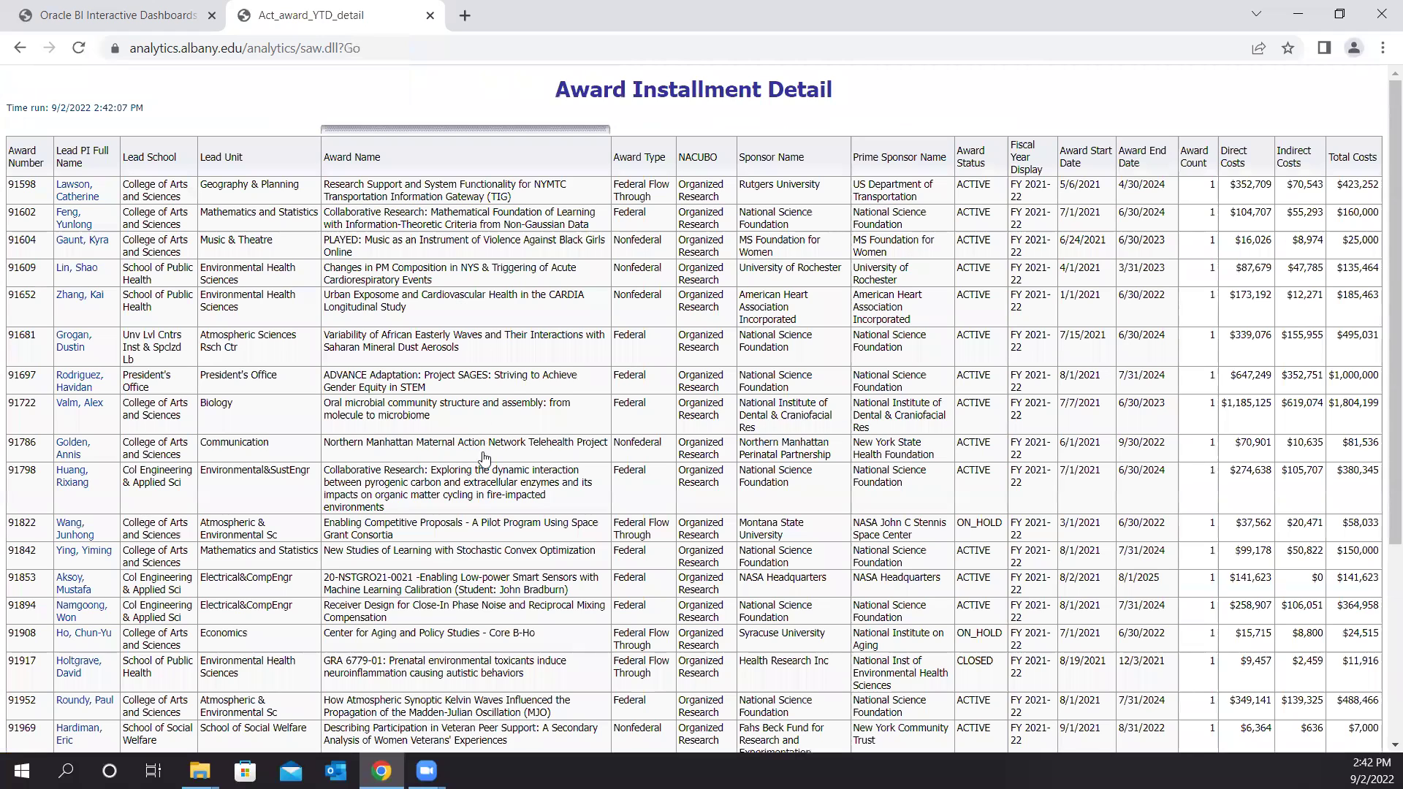
scroll(483, 458, down, 4)
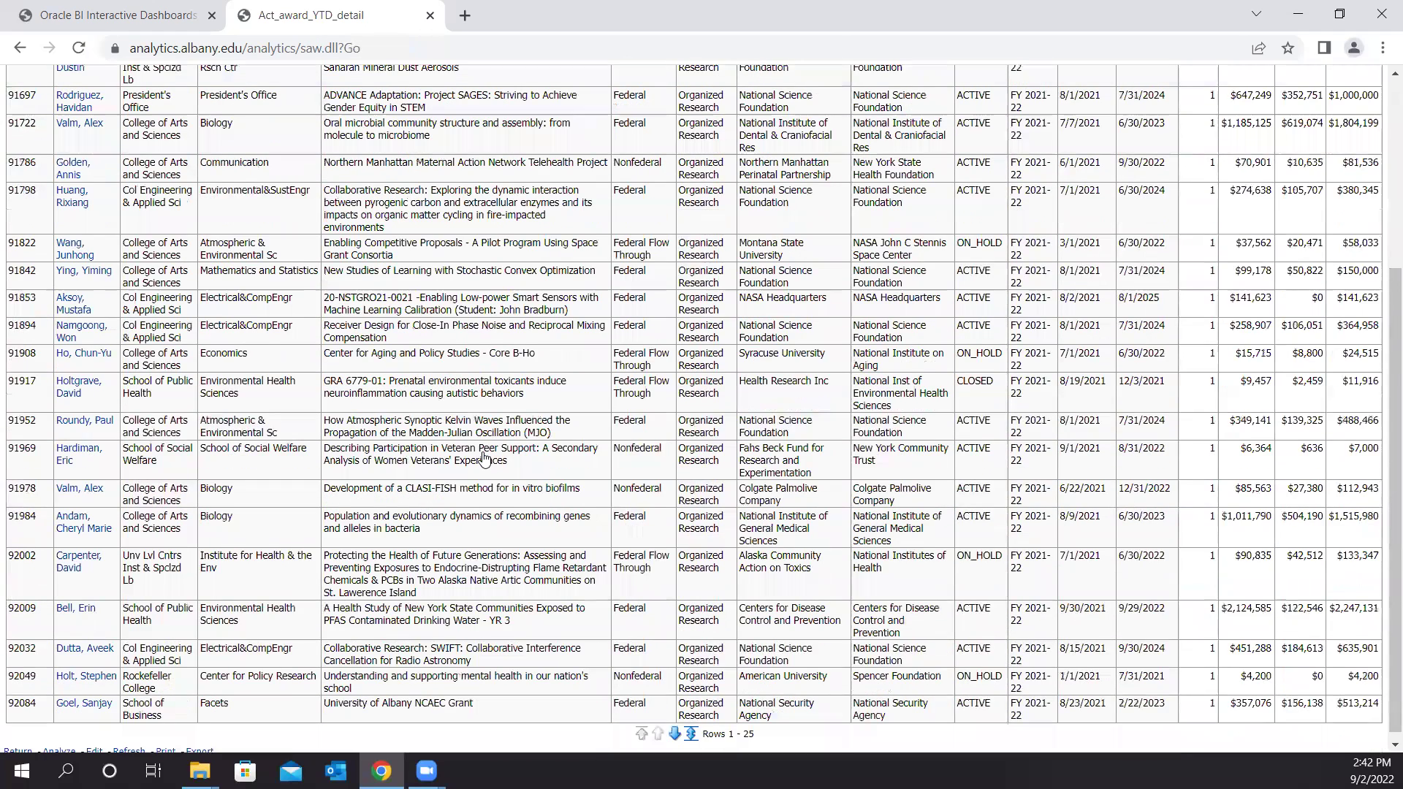
scroll(74, 702, down, 1)
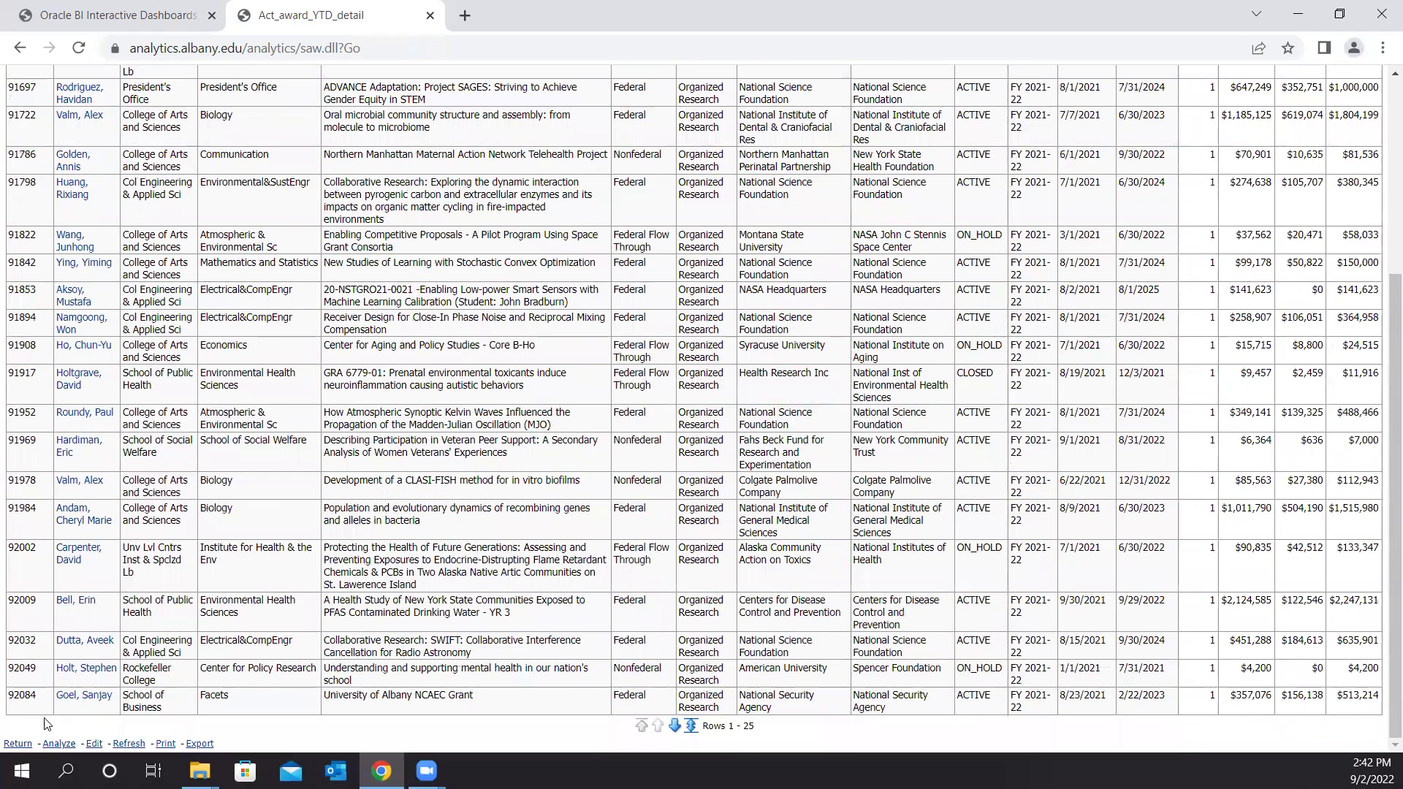
click(17, 745)
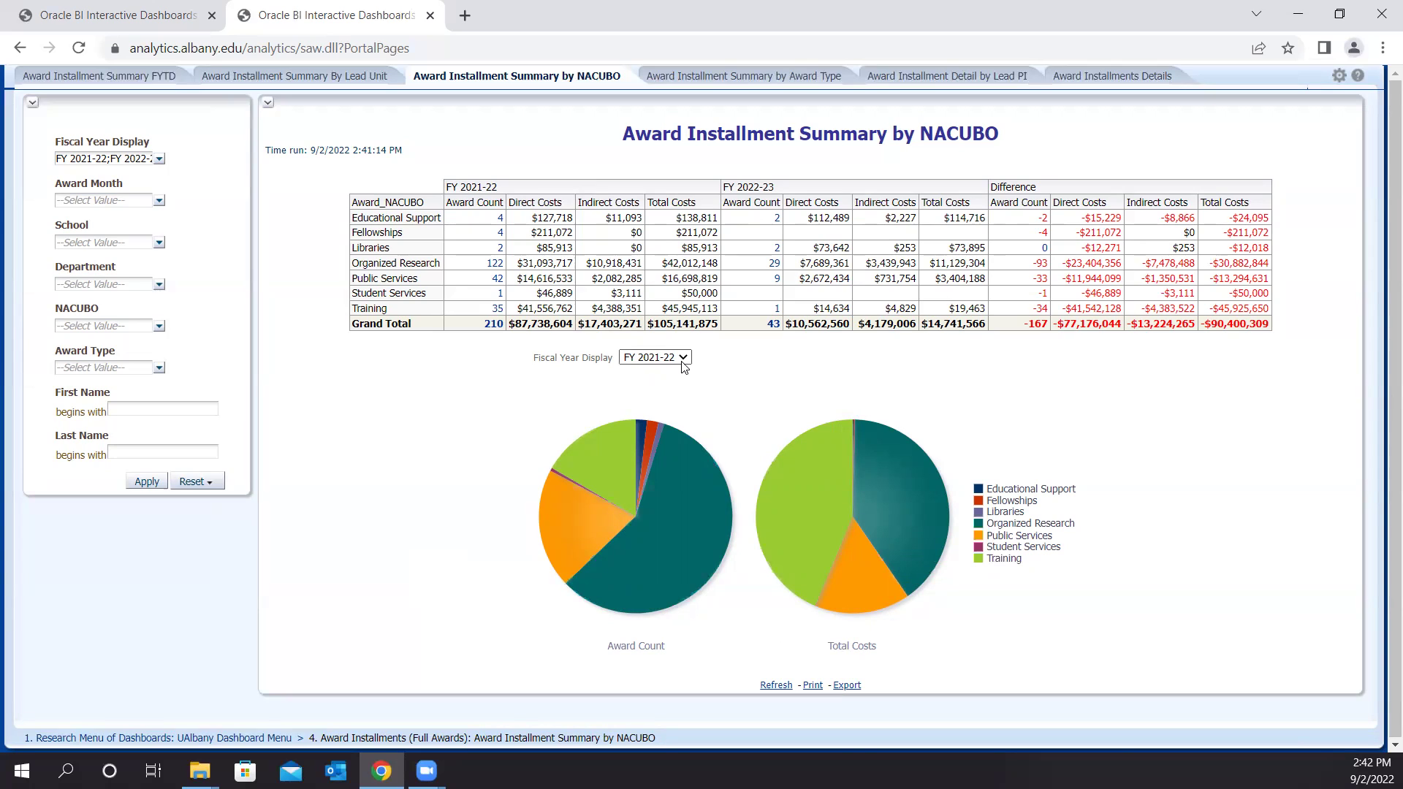
Step: Review the FY 2021-22 Federal award details from the Award Installment Summary by Award Type page, and return to that summary
click(747, 79)
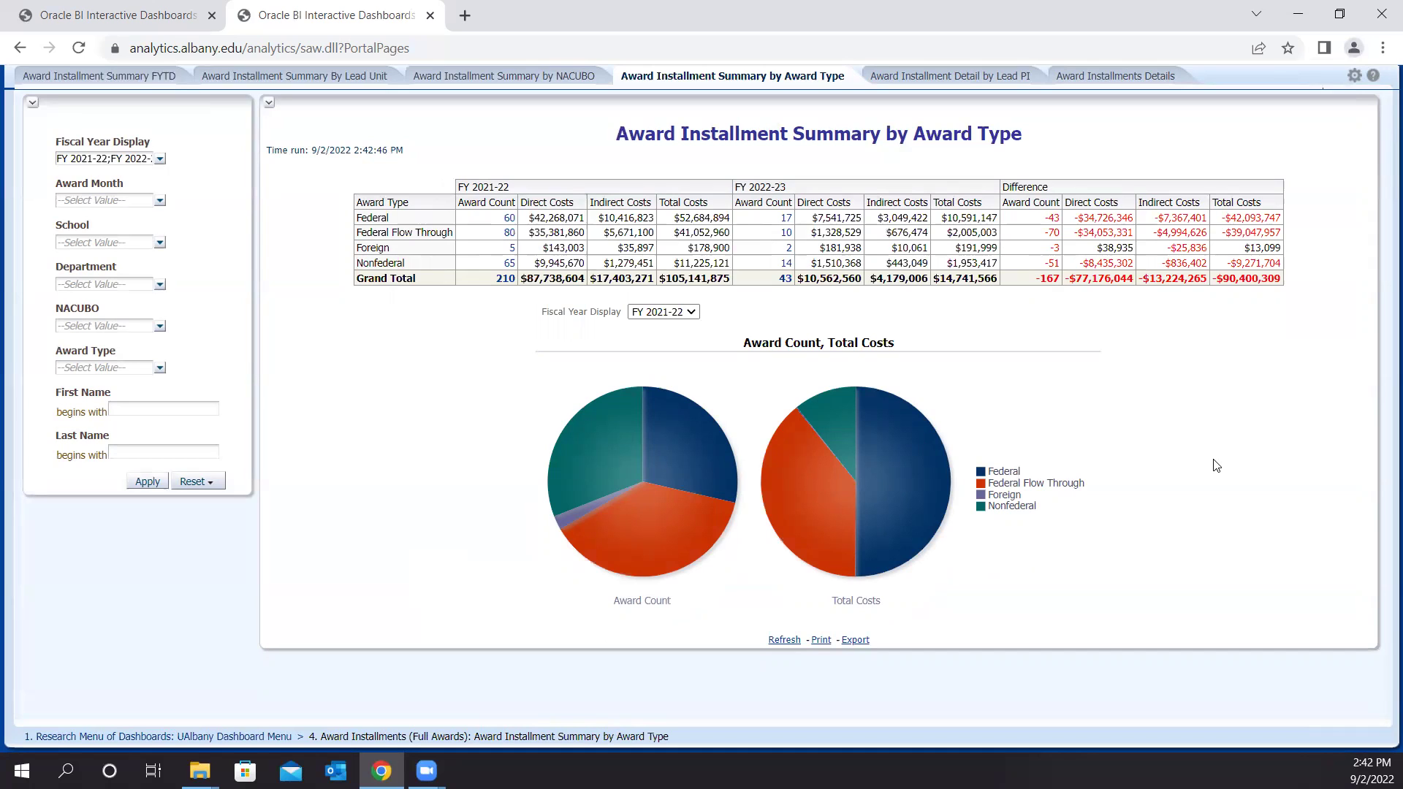
click(511, 223)
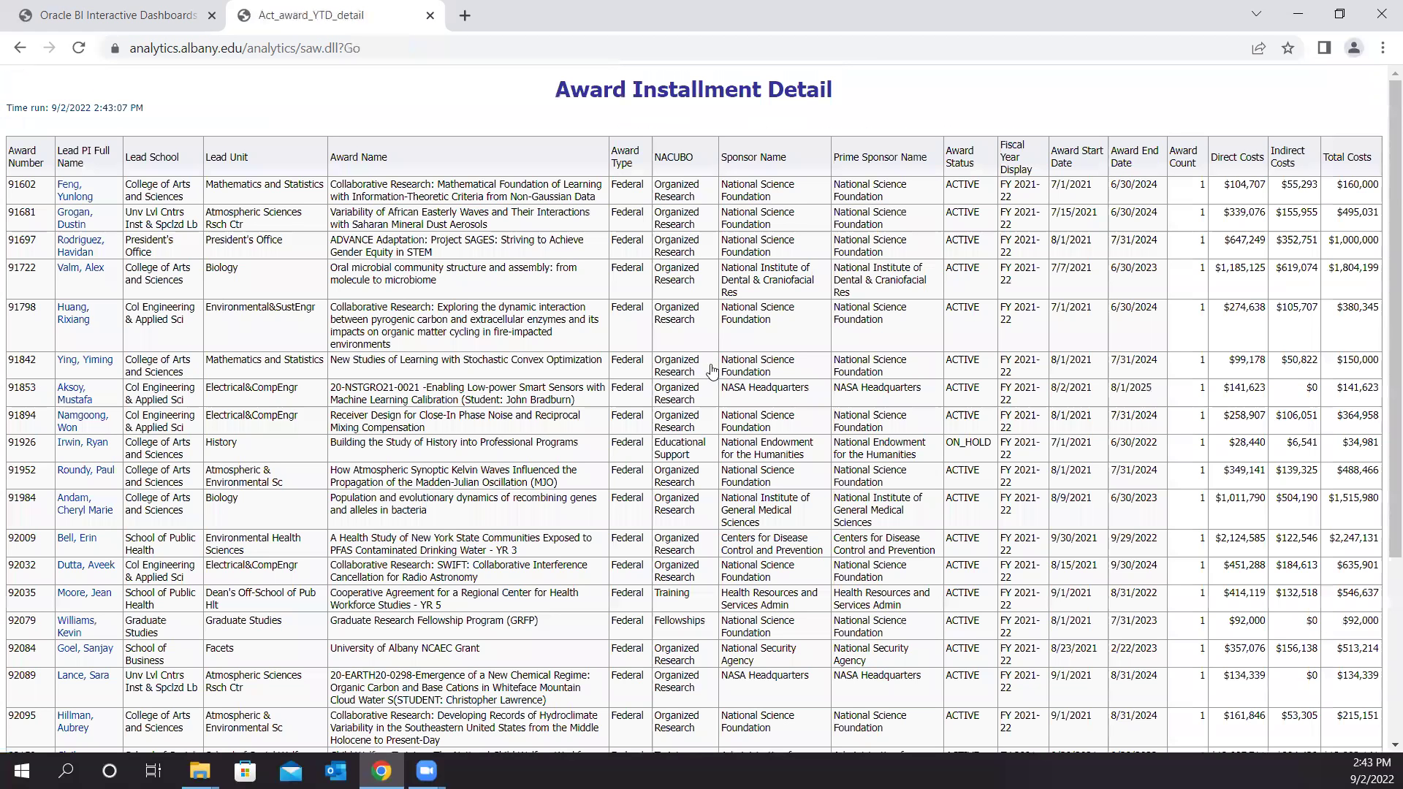
scroll(415, 477, down, 4)
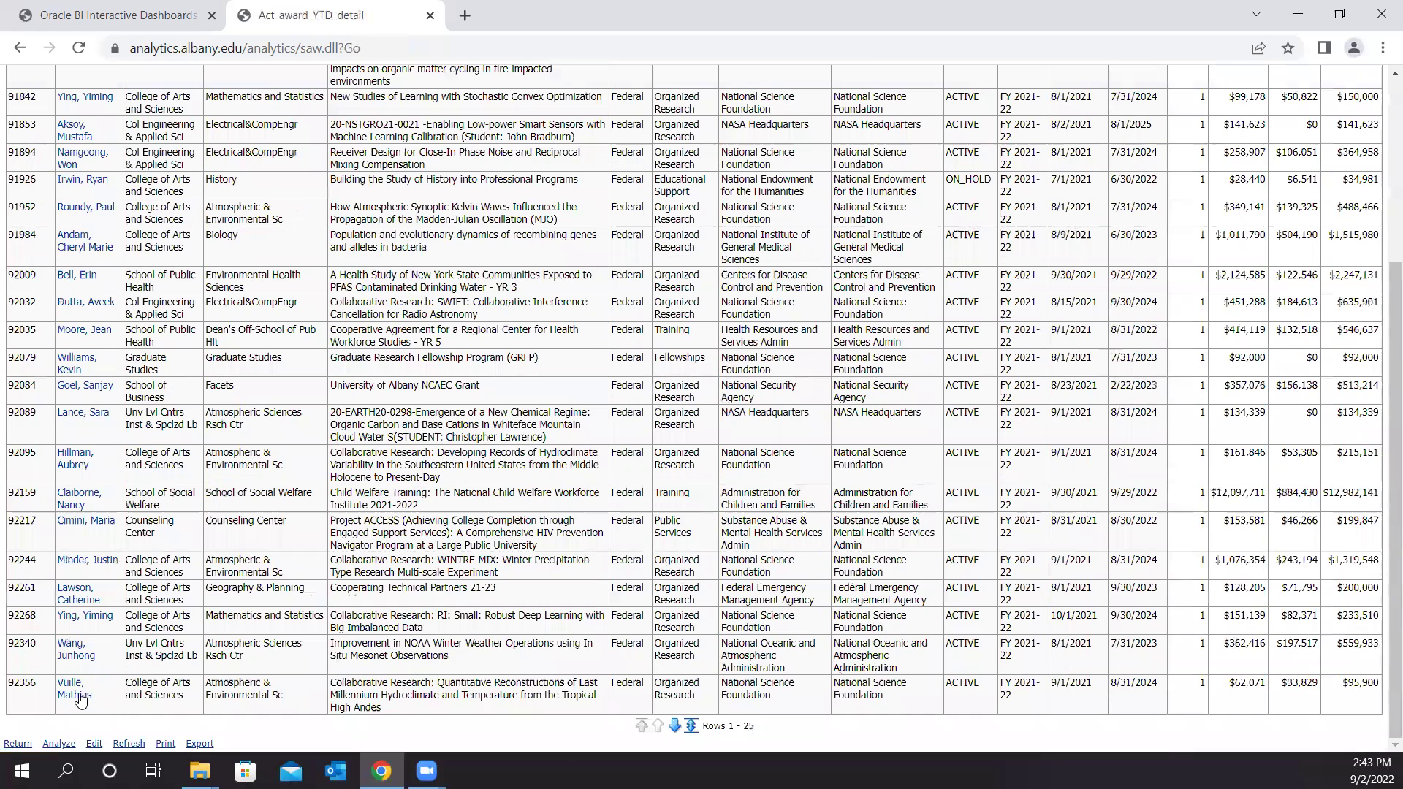
click(13, 745)
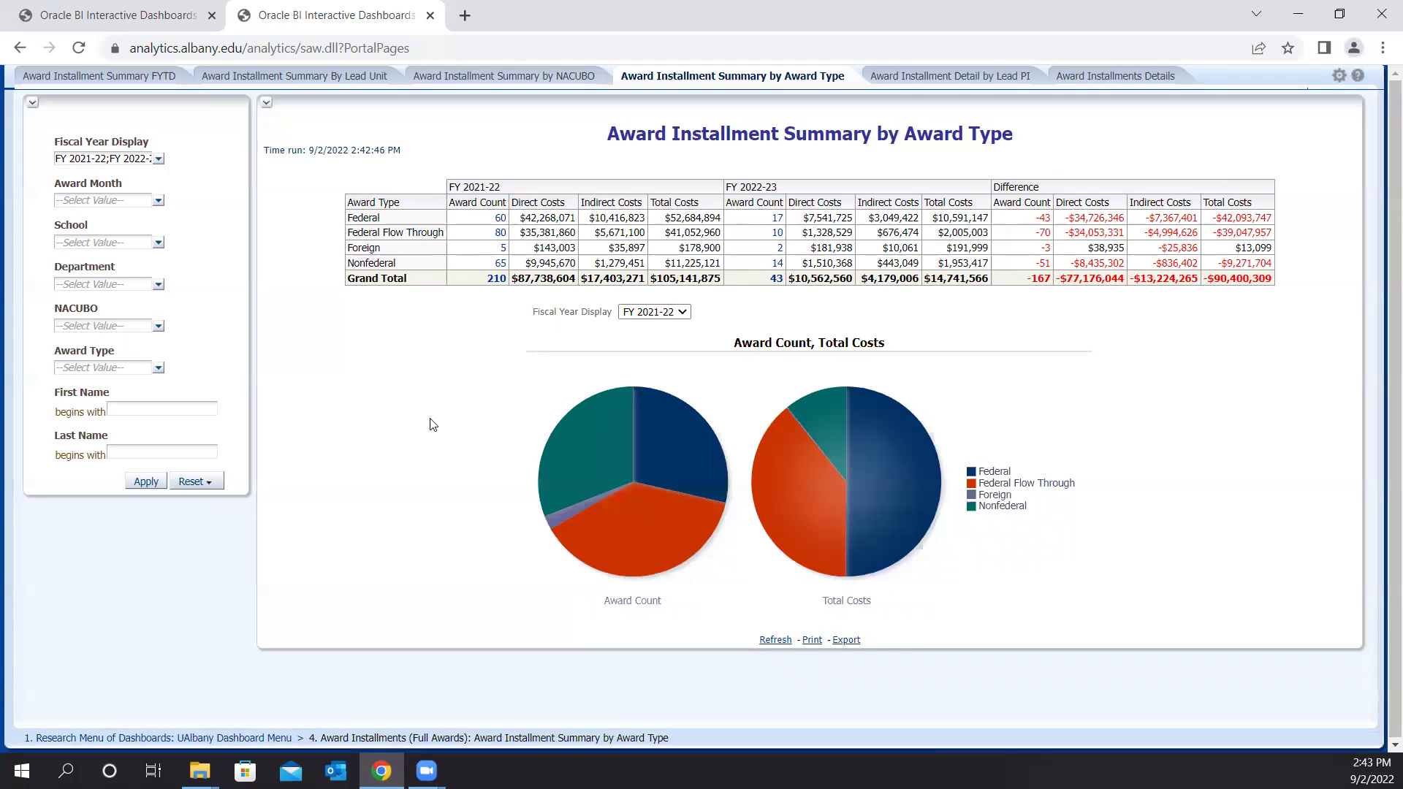
Step: Check the fiscal year options for the award type pie charts, keeping FY 2021-22 selected
click(683, 313)
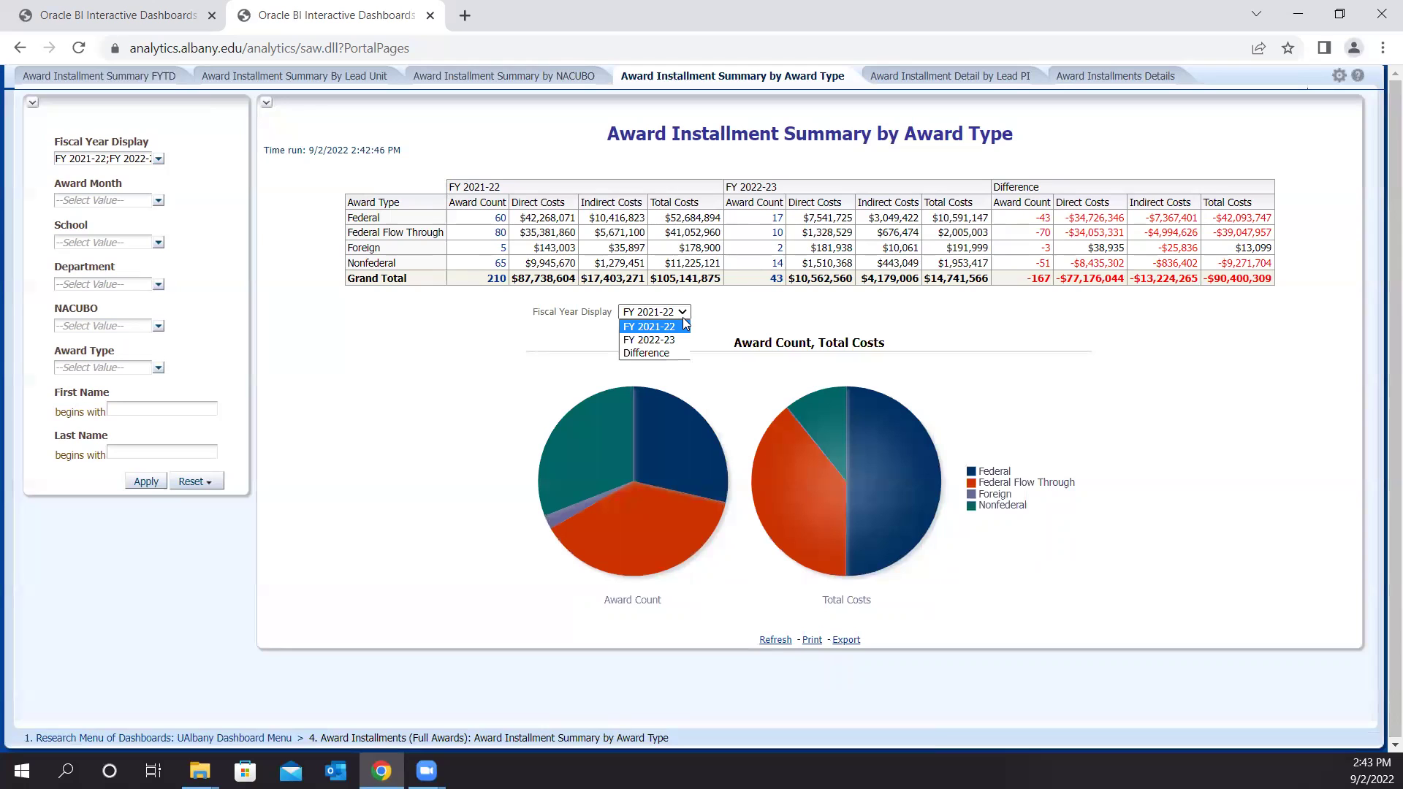
click(684, 326)
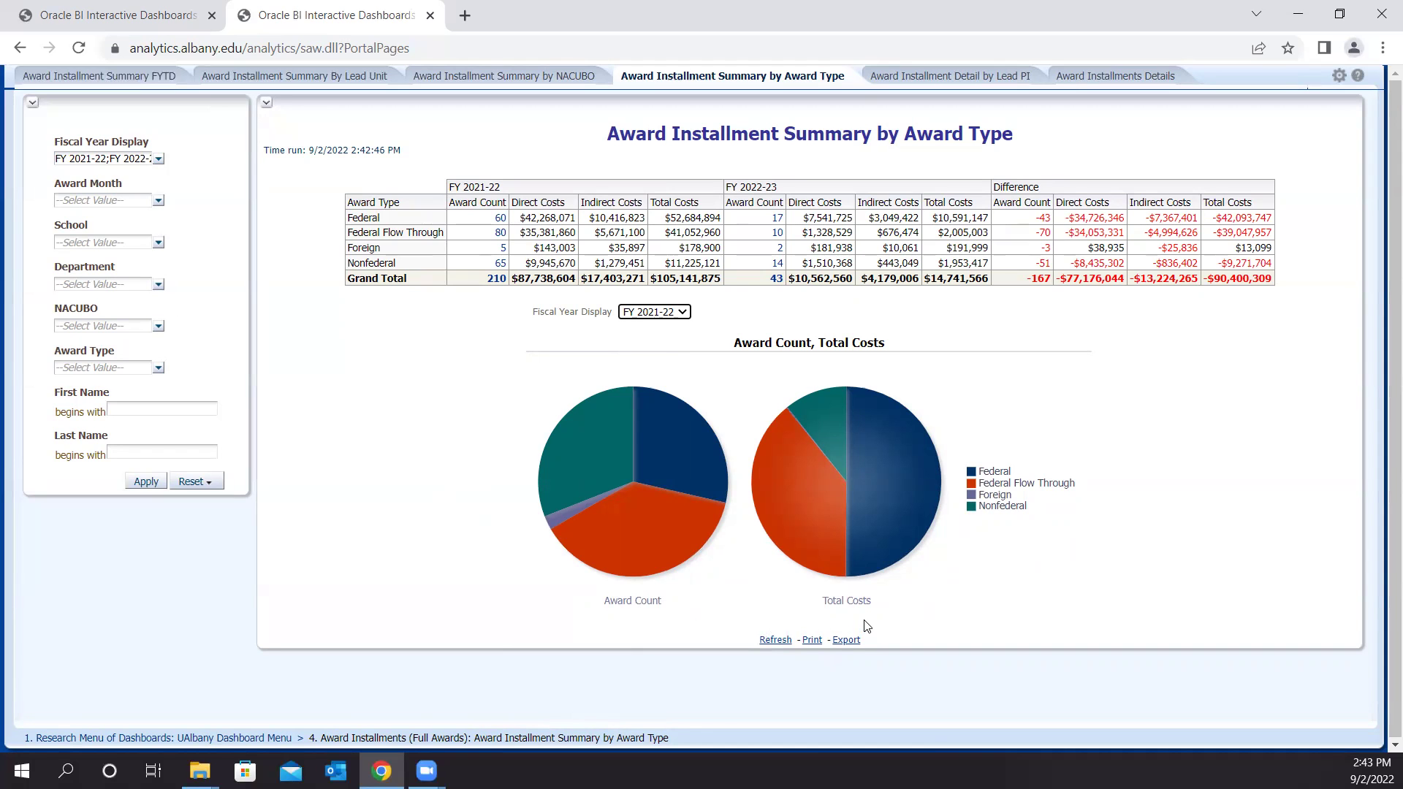
Step: View the Geography & Planning lead PI's award details from the Award Installment Detail by Lead PI page, and return to the dashboard
click(965, 78)
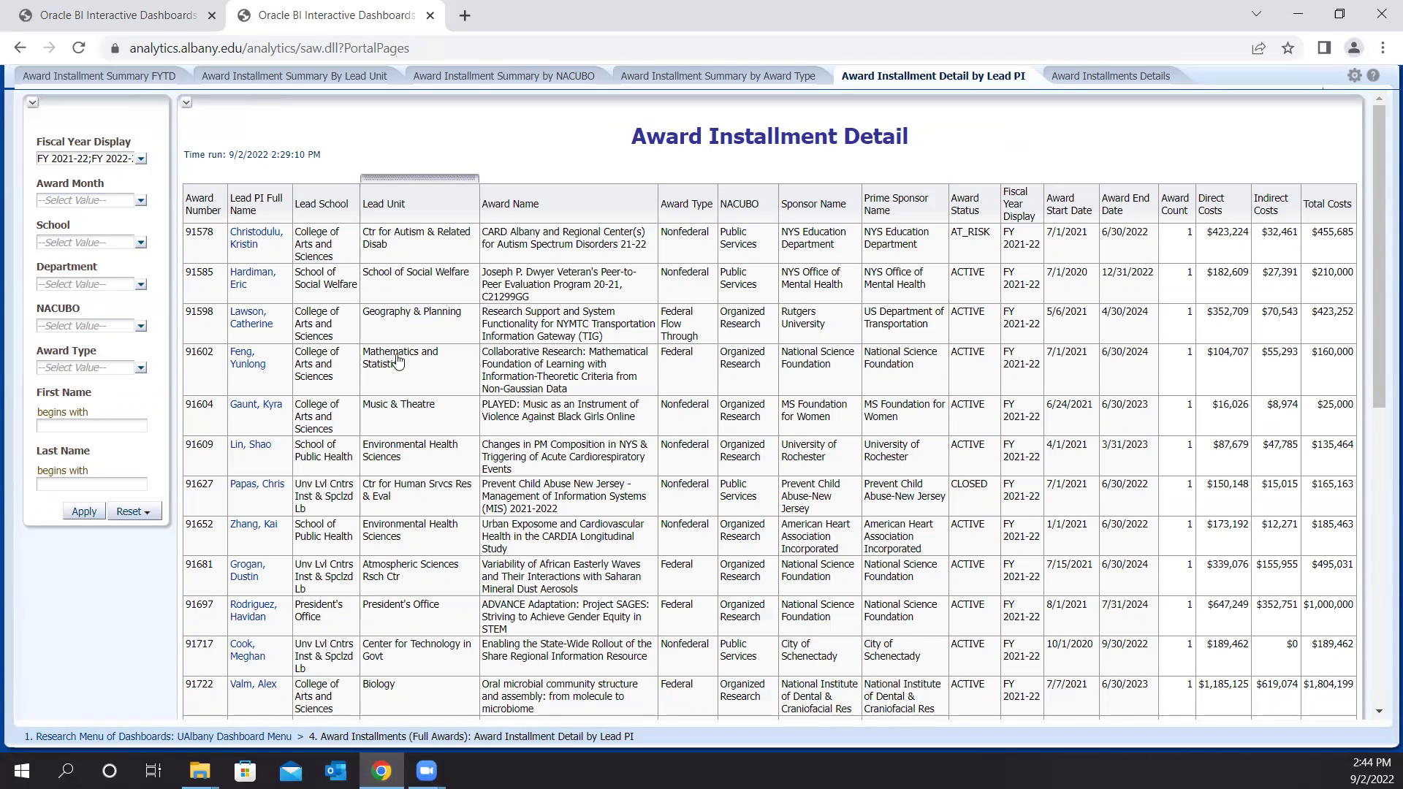
click(253, 330)
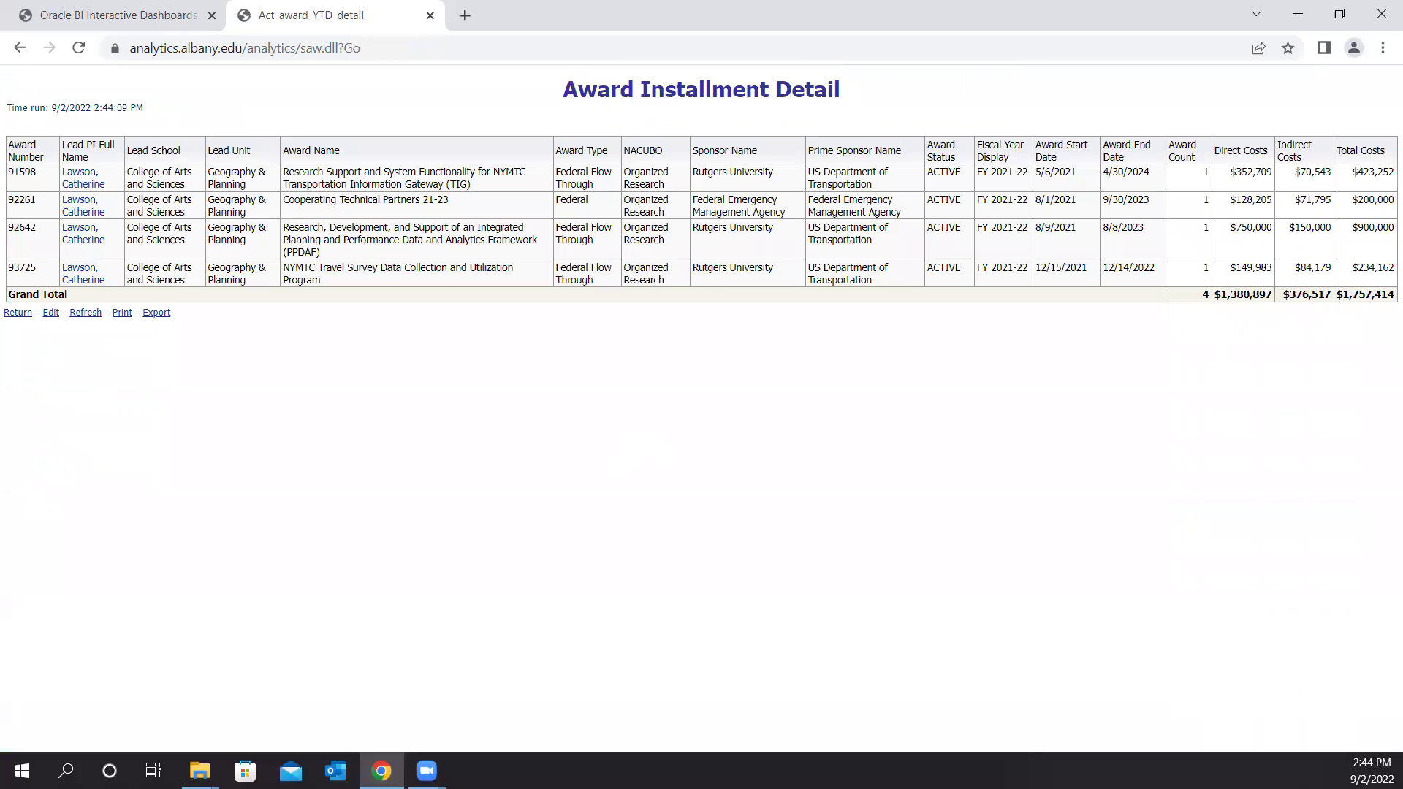
click(18, 313)
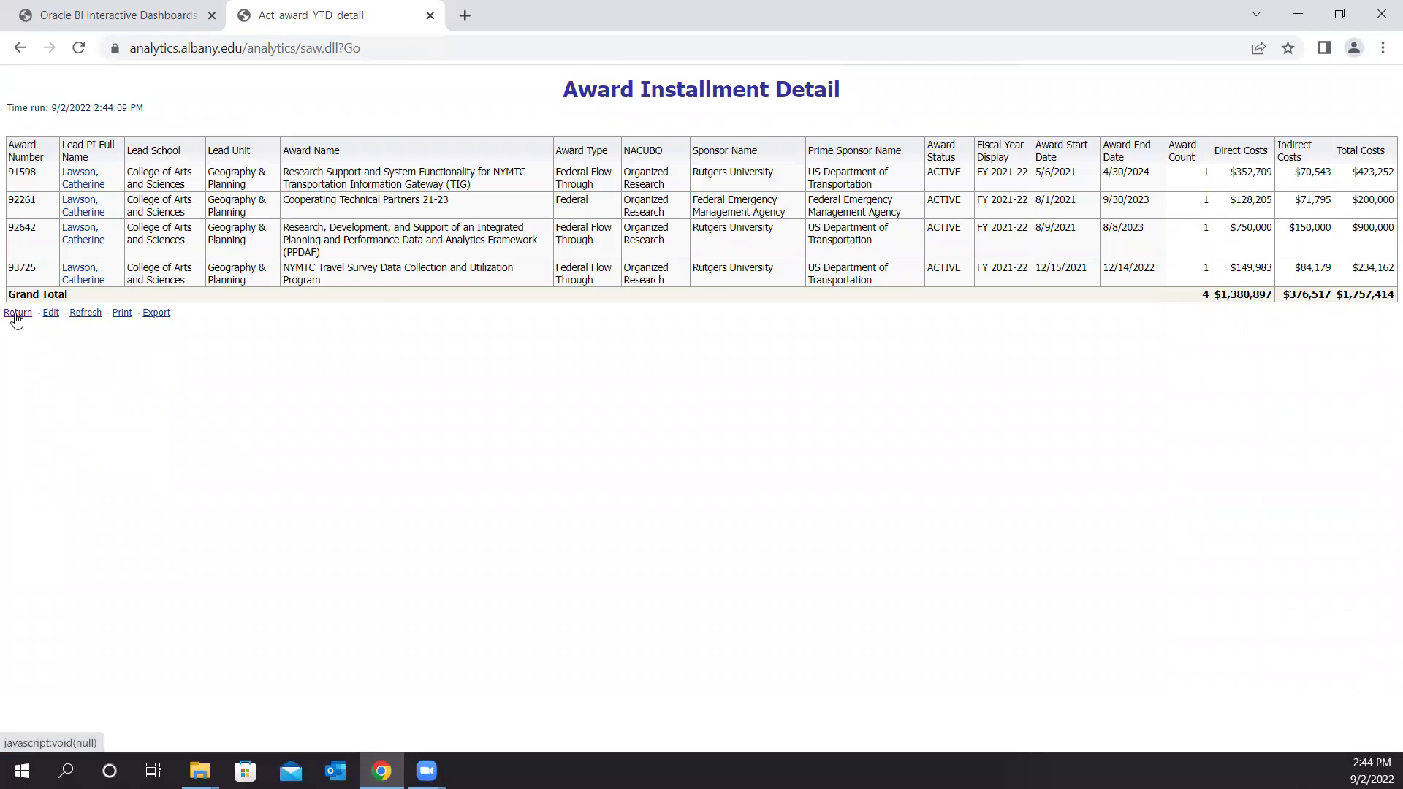